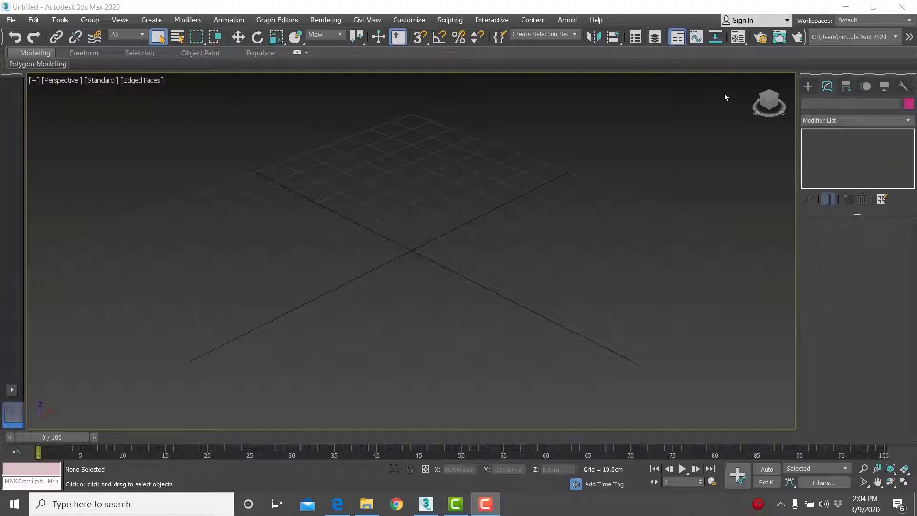
- Create a box about 52.3 cm long, 110 cm wide and 13.3 cm high in the perspective view
left_click(808, 86)
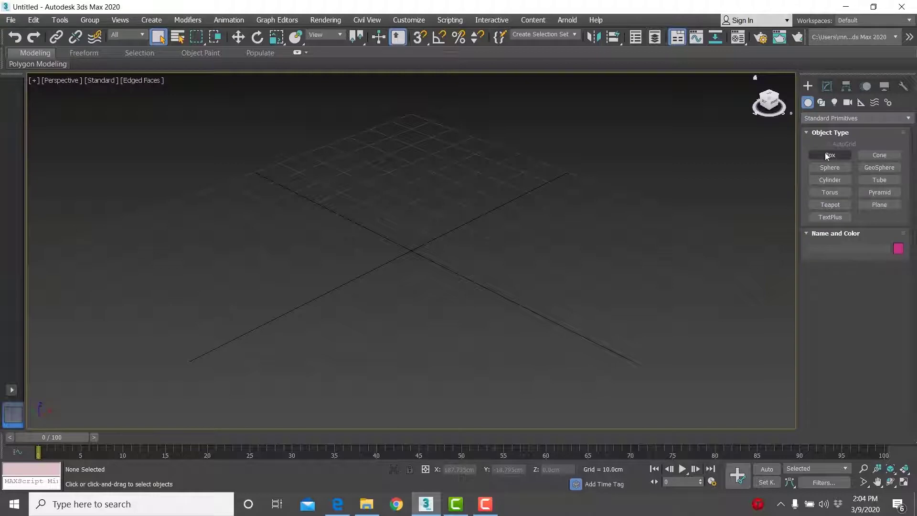
middle_click_drag(590, 245, 528, 250, "alt")
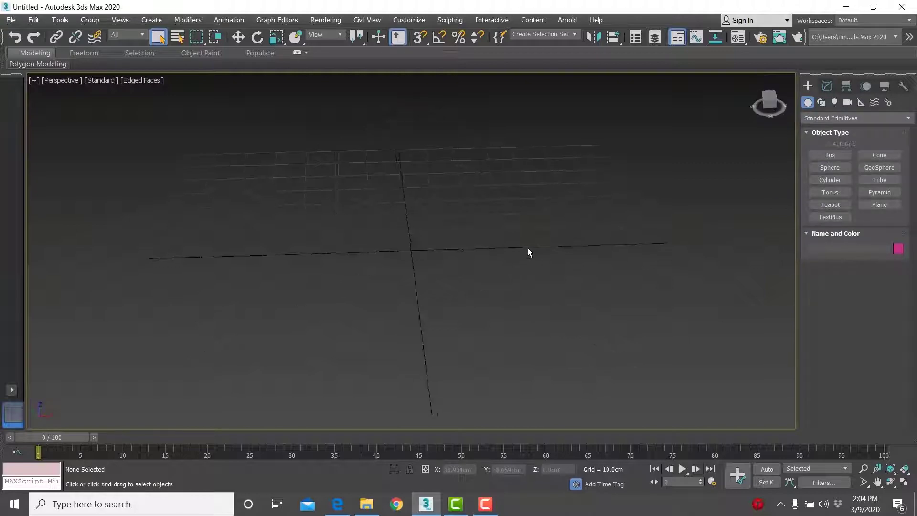
left_click(830, 155)
left_click_drag(266, 217, 704, 301)
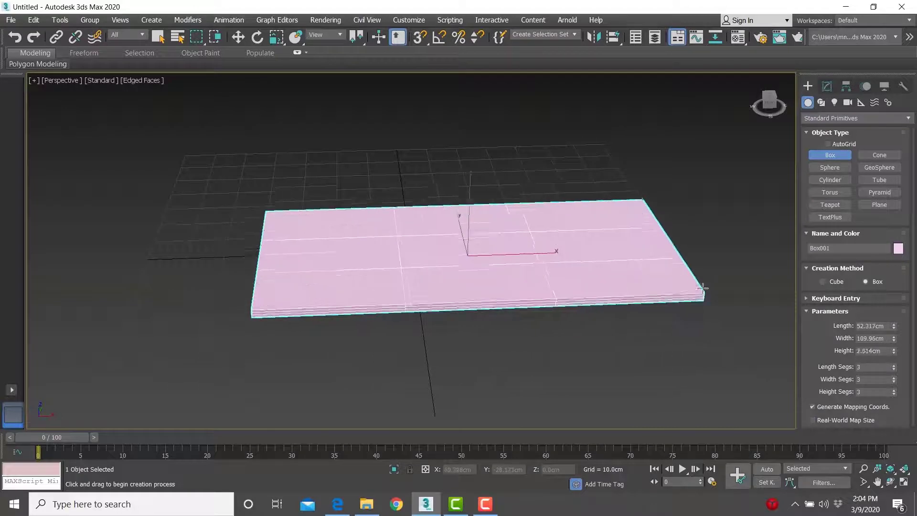
middle_click_drag(473, 288, 344, 245, "alt")
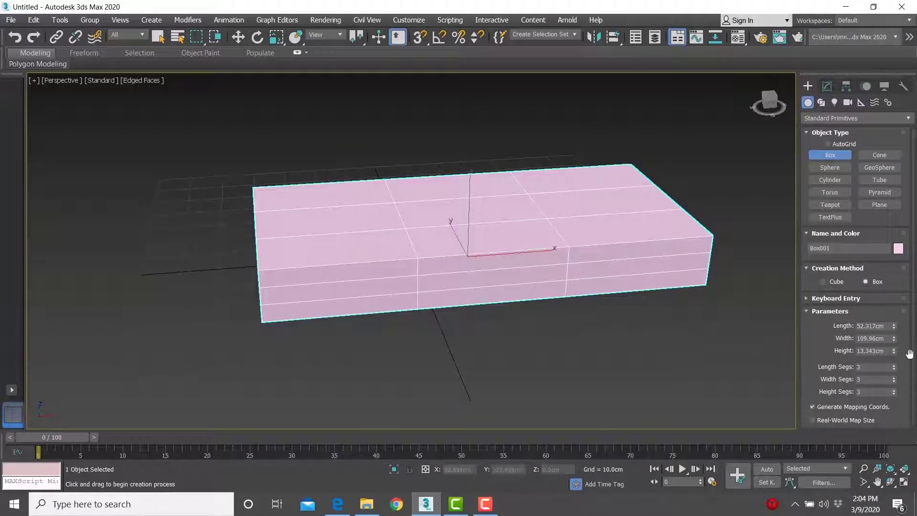
- Set the box to 2 length segments and 1 height segment, keeping 3 width segments
right_click(895, 367)
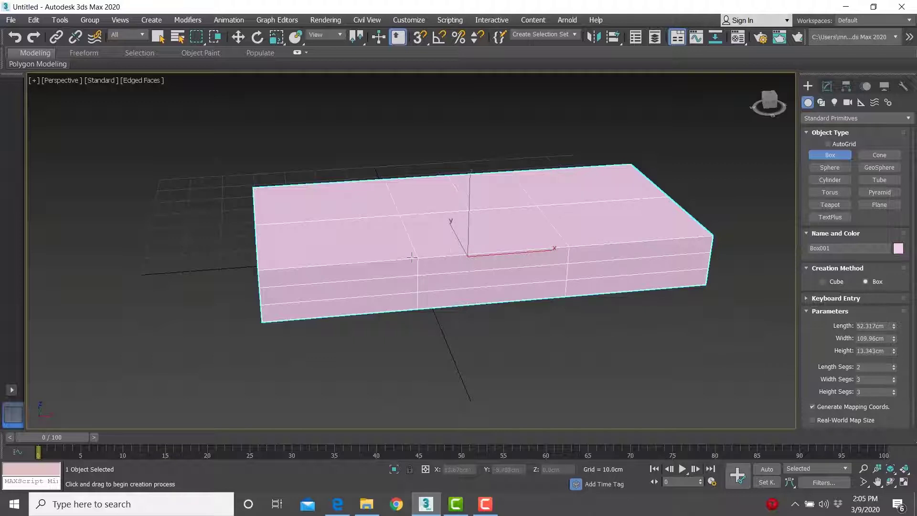
right_click(895, 393)
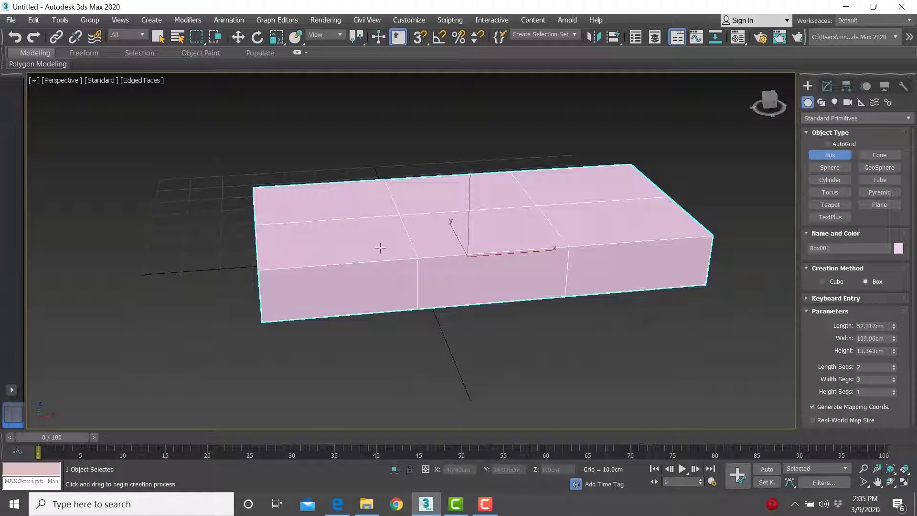
middle_click_drag(415, 287, 567, 254, "alt")
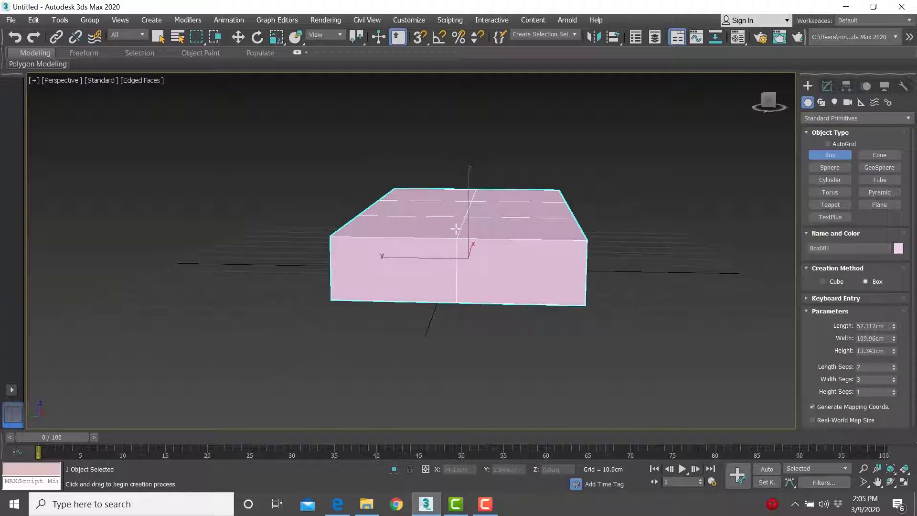
middle_click_drag(474, 308, 452, 294, "alt")
middle_click_drag(465, 258, 405, 270, "alt")
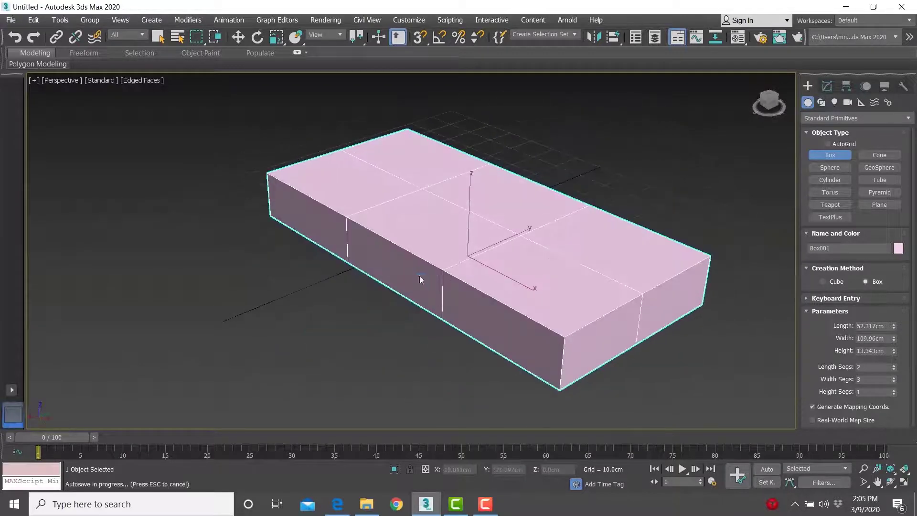
middle_click_drag(337, 308, 282, 307, "alt")
middle_click_drag(340, 289, 476, 269, "alt")
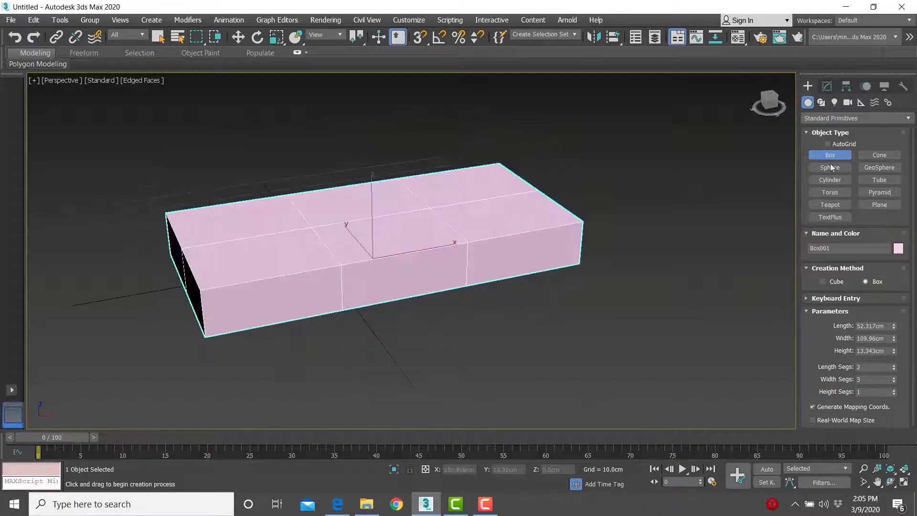
- Add an Edit Poly modifier to the box and enter its Polygon sub-object level
left_click(828, 87)
left_click(826, 120)
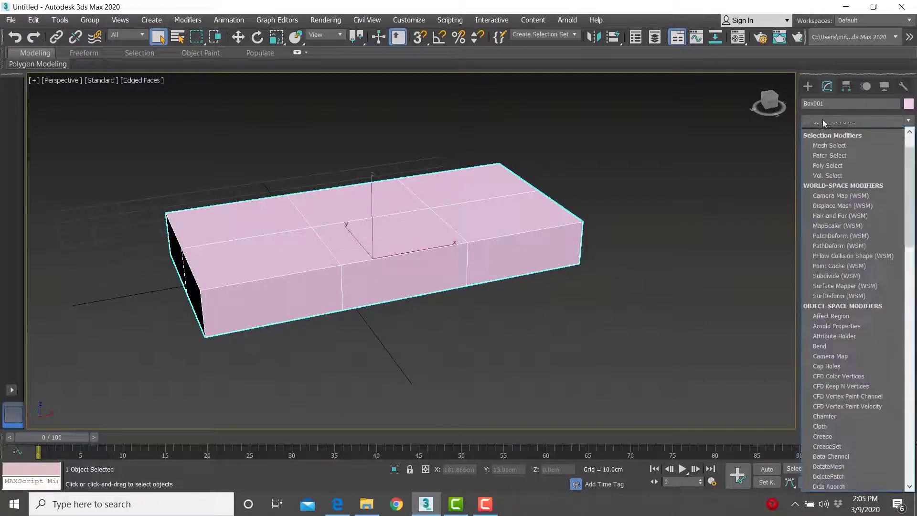
key("e")
left_click(825, 162)
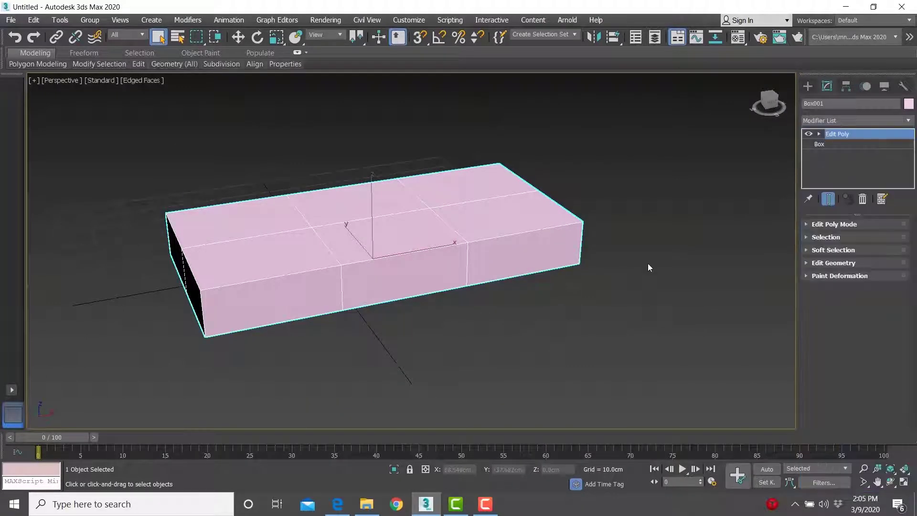
middle_click_drag(648, 263, 591, 274, "alt")
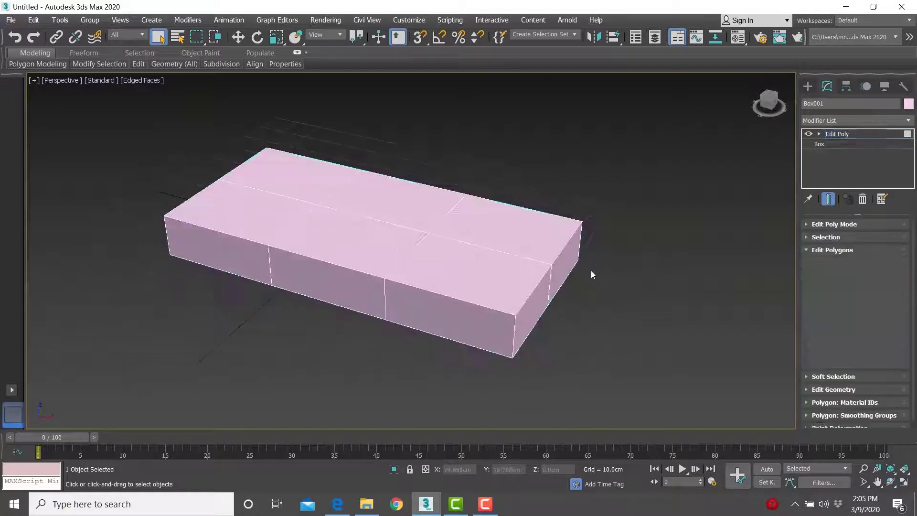
left_click(818, 134)
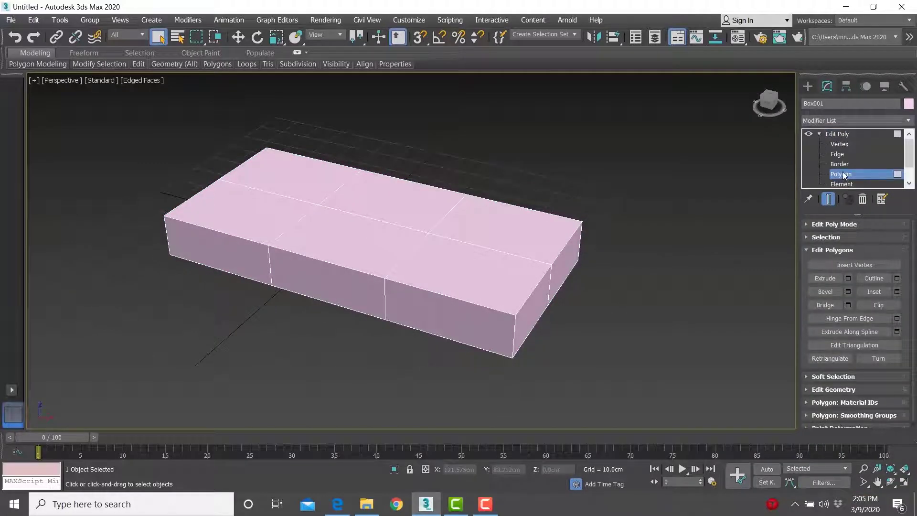
- Select the middle polygons on both long sides of the box and extrude them about 70.7 cm as wings
left_click(348, 282)
middle_click_drag(621, 262, 518, 263, "alt")
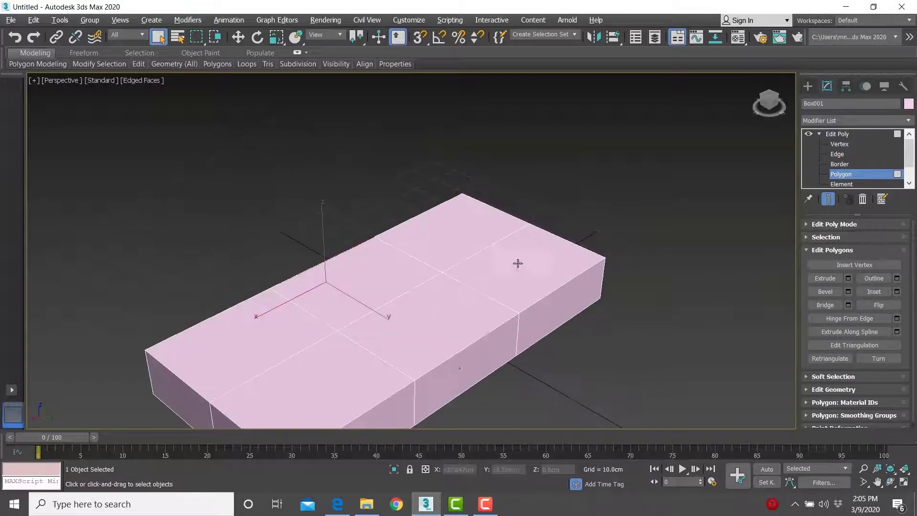
left_click(460, 369)
middle_click_drag(483, 363, 532, 271, "alt")
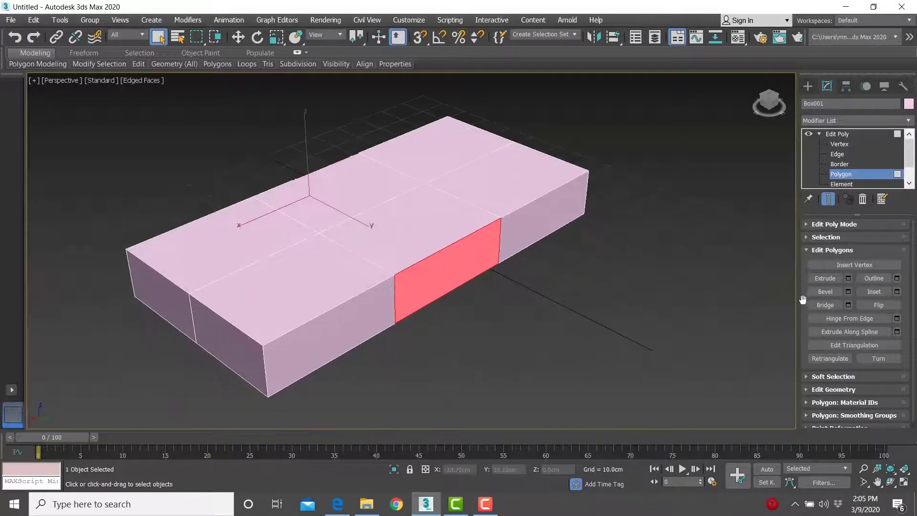
left_click(849, 279)
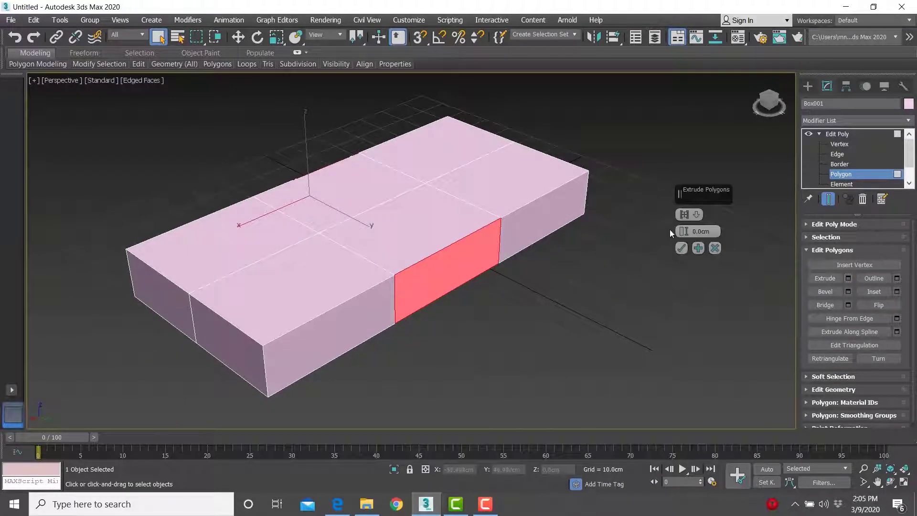
left_click_drag(684, 231, 656, 392)
scroll(516, 343, "down", 4)
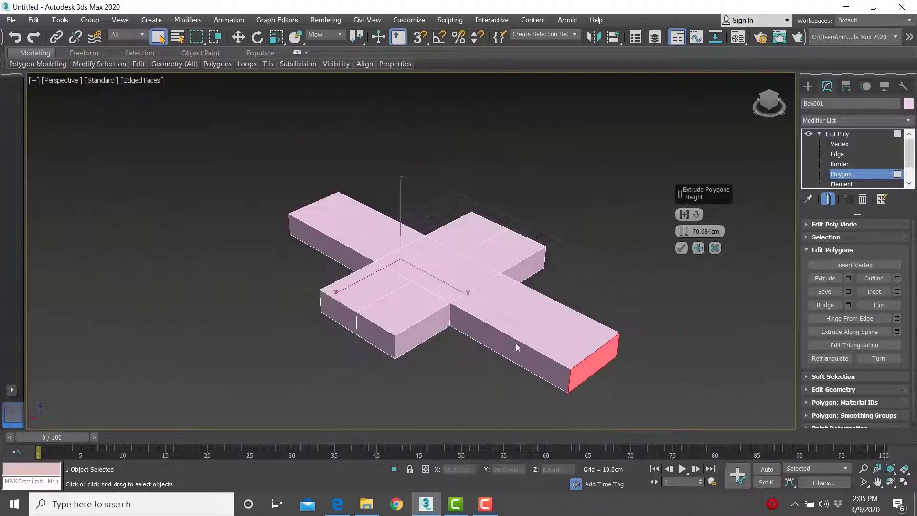
middle_click_drag(516, 344, 627, 412, "alt")
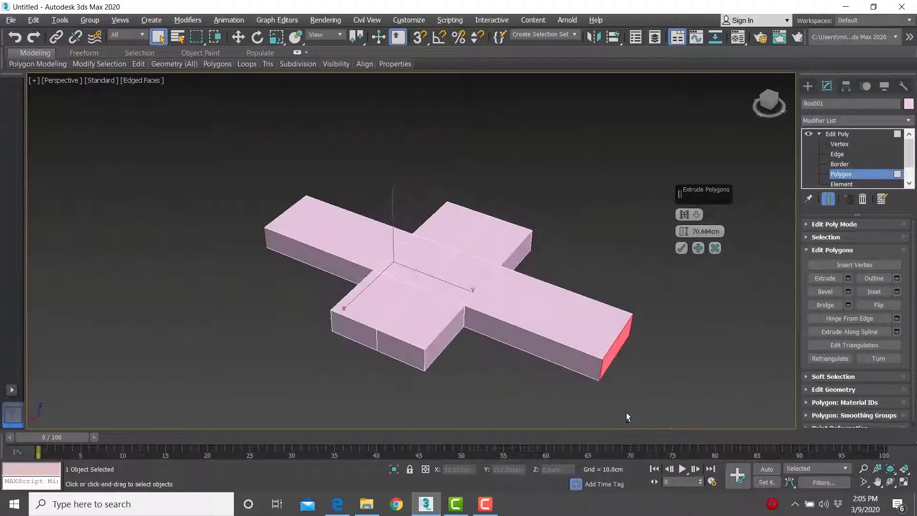
left_click(682, 248)
- Scale the two wing end faces down along Z and X to make the wing tips thin and narrower
middle_click_drag(669, 289, 500, 342, "alt")
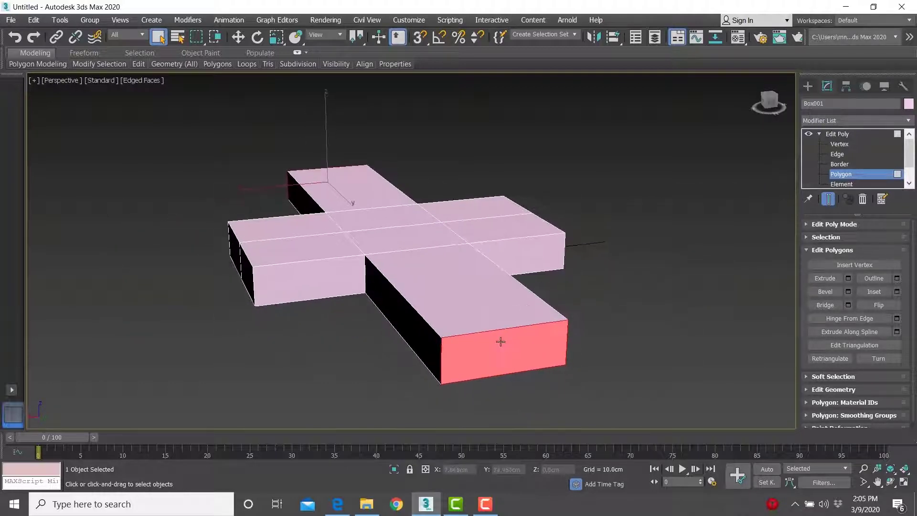
key("r")
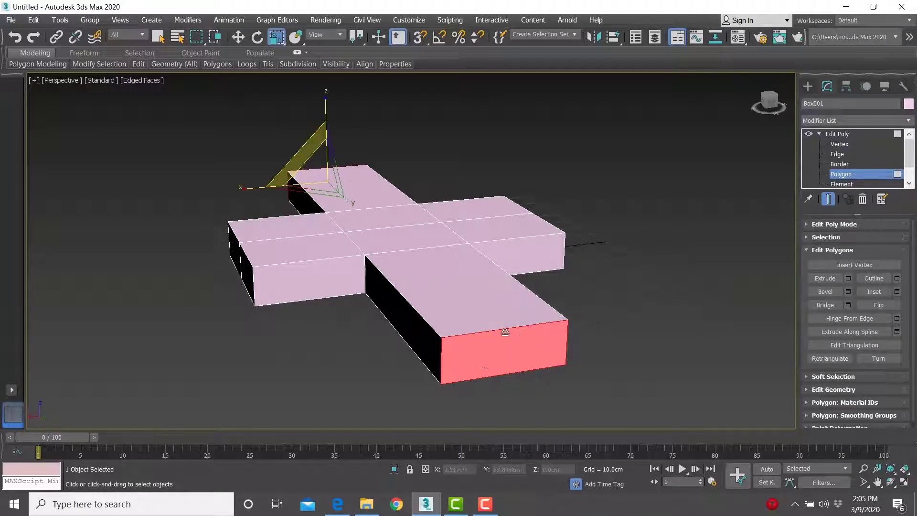
middle_click_drag(505, 331, 521, 319)
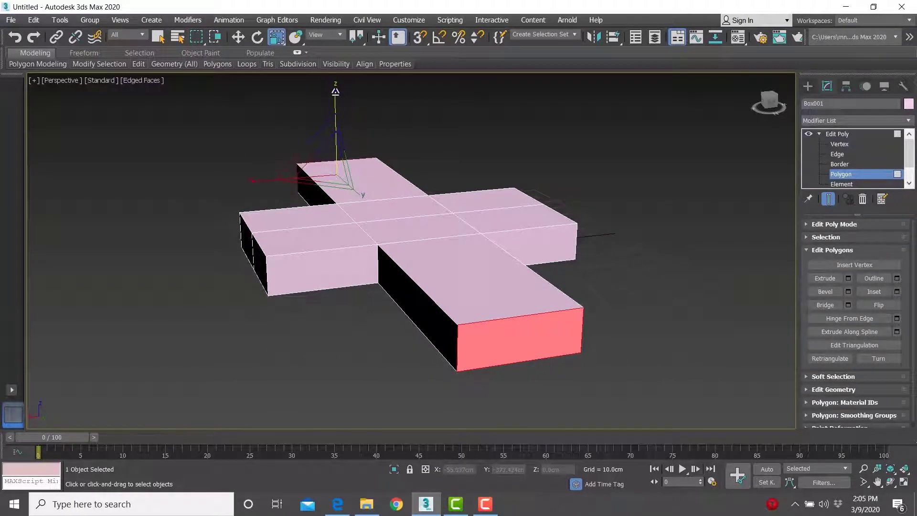
left_click_drag(336, 90, 328, 339)
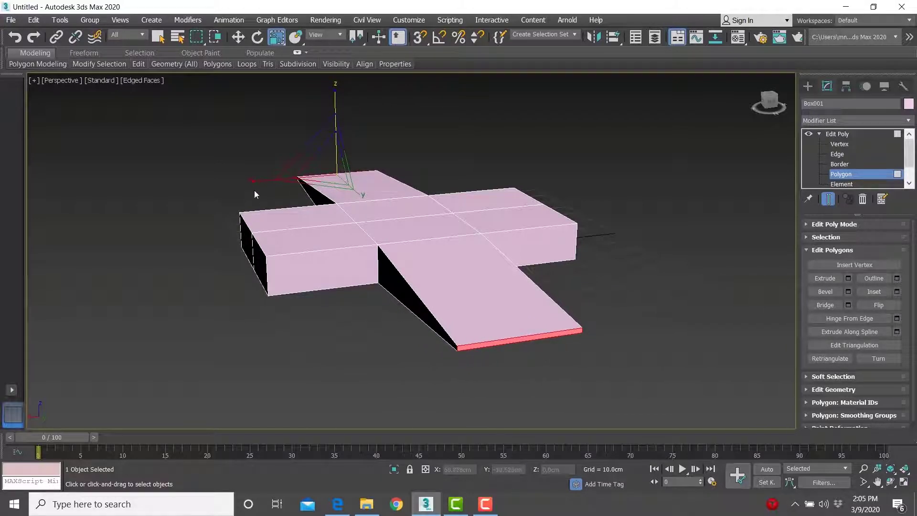
left_click_drag(254, 180, 172, 192)
- Move the wing tip faces along X to sweep the wings toward the body's rear, and lower them slightly
key("w")
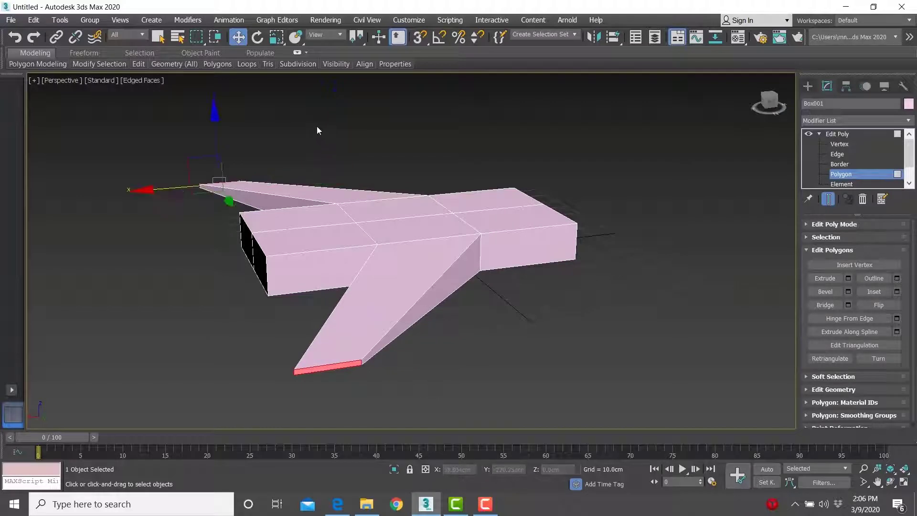
left_click_drag(216, 123, 214, 138)
middle_click_drag(403, 258, 468, 281, "alt")
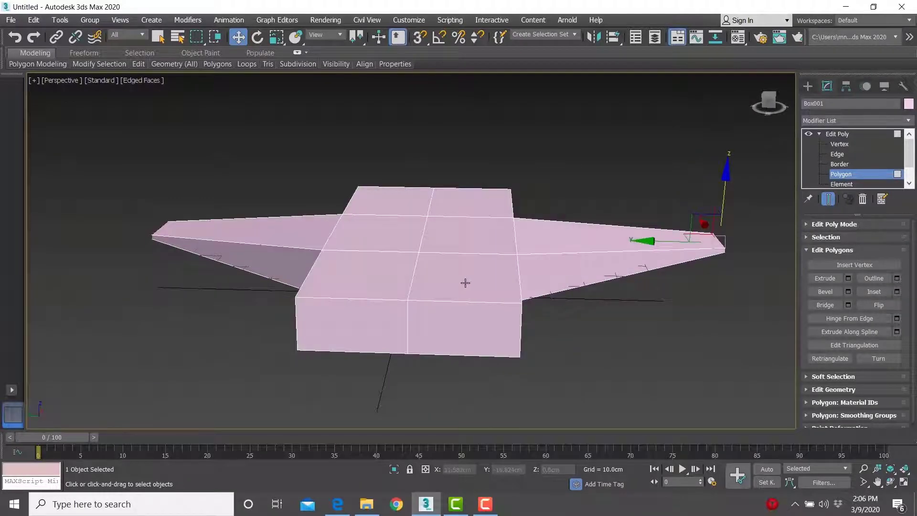
- Select the lengthwise centre edge loop of the body and scale it to about 202% along Z
key("2")
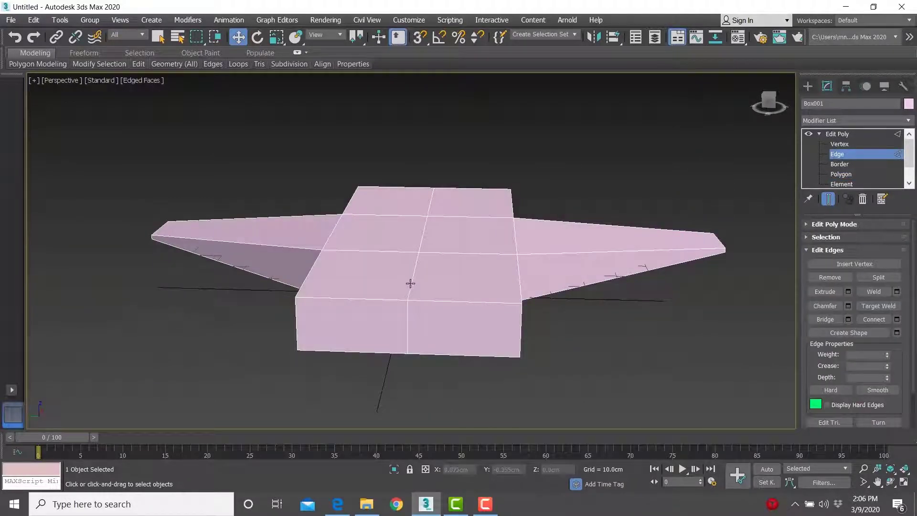
double_click(410, 284)
middle_click_drag(416, 287, 457, 290, "alt")
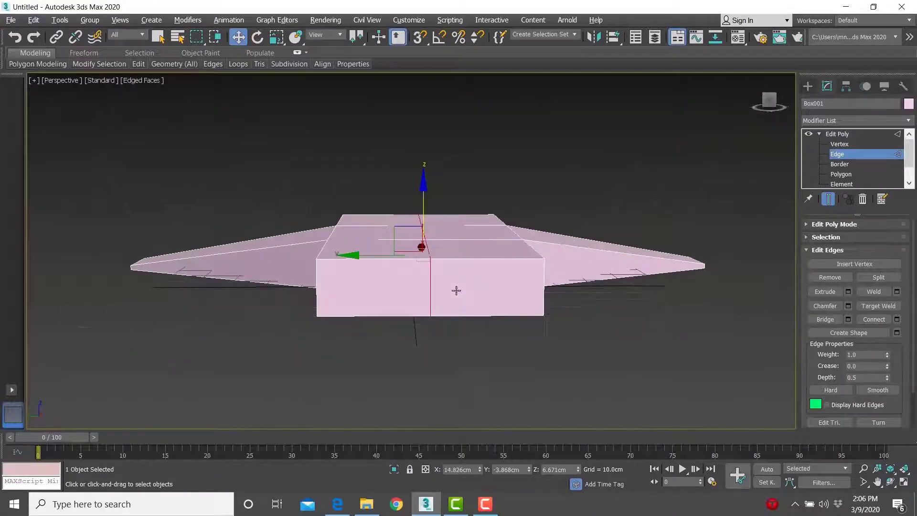
key("r")
left_click_drag(424, 181, 420, 145)
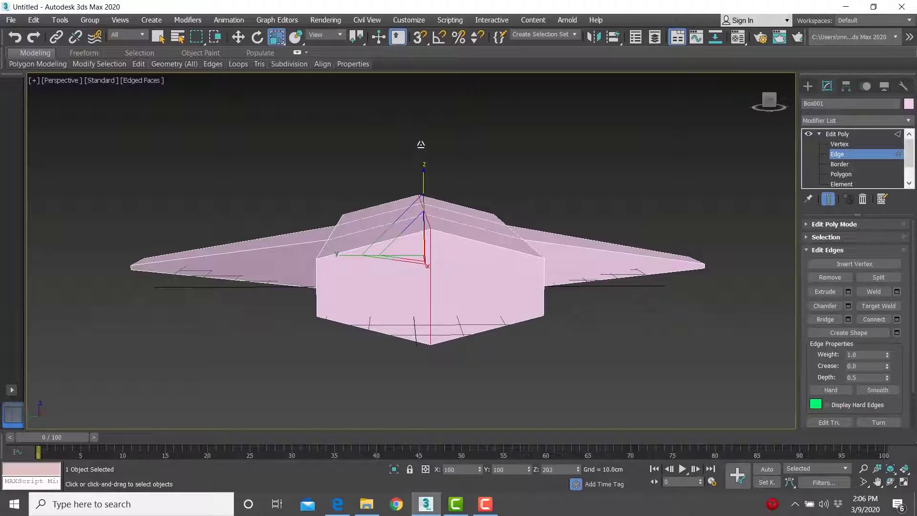
- Chamfer the body's centre edge loop by about 2.13 cm with 1 segment
middle_click_drag(463, 209, 316, 246, "alt")
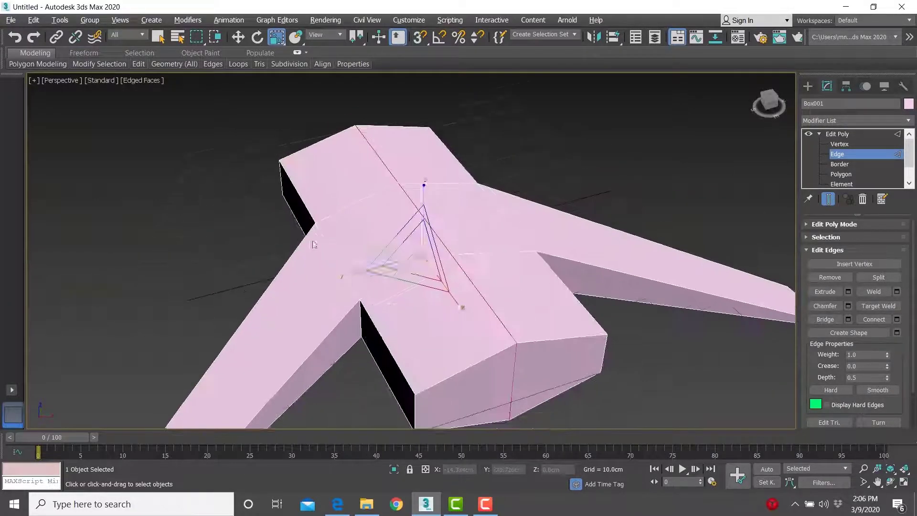
scroll(452, 296, "up", 2)
middle_click_drag(452, 295, 399, 252)
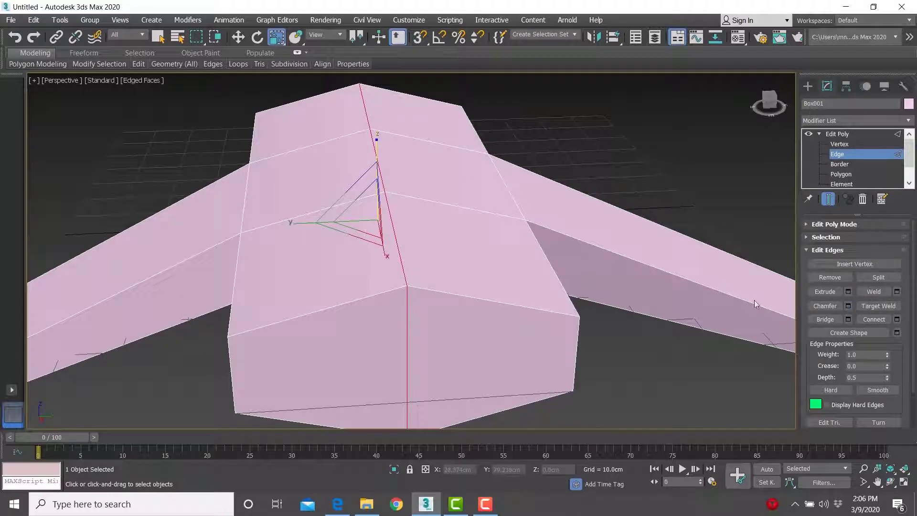
middle_click_drag(439, 254, 410, 249, "alt")
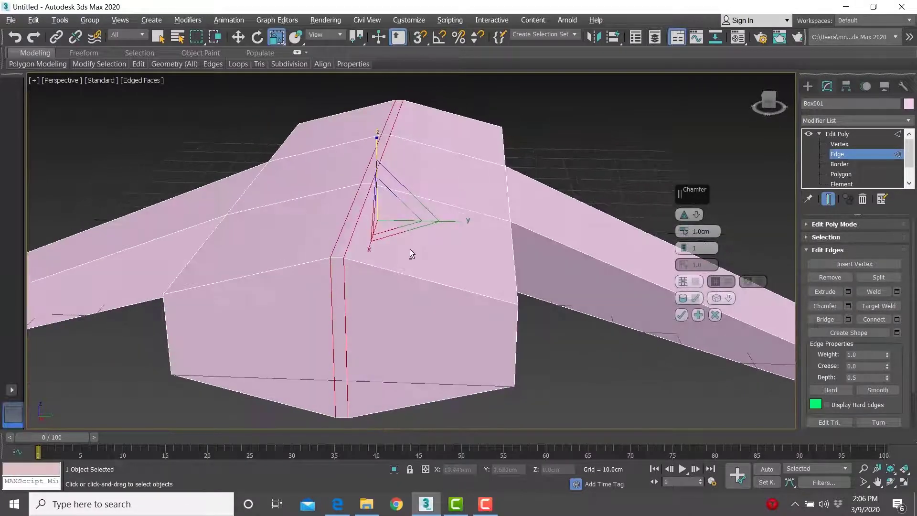
mouse_move(685, 232)
left_mouse_down()
mouse_move(692, 210)
mouse_move(693, 218)
left_mouse_up()
middle_click_drag(618, 240, 511, 251, "alt")
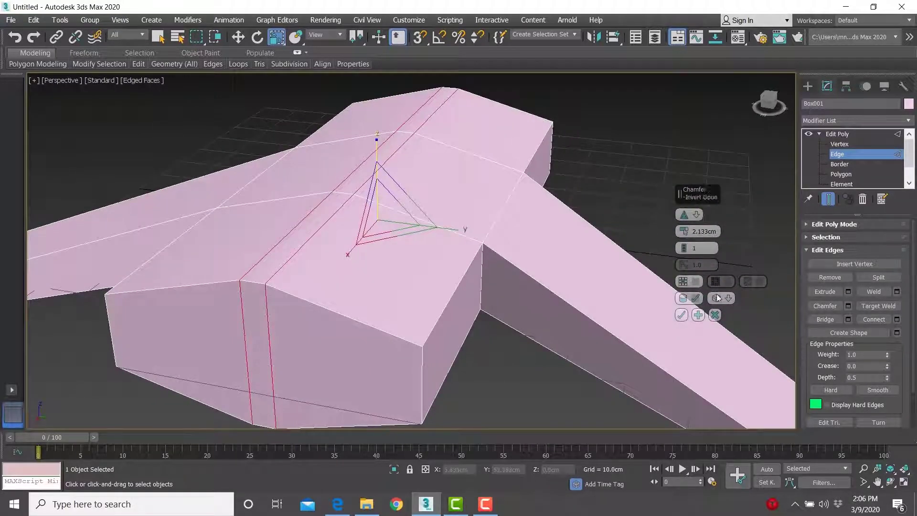
left_click(682, 315)
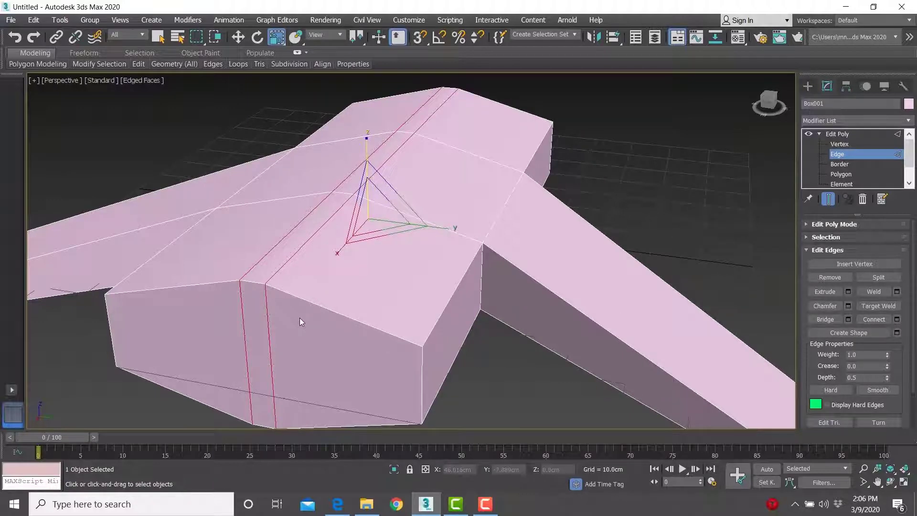
- Extrude the narrow centre strip polygon on top of the body's rear section by about 26.07 cm to form a tail fin
key("4")
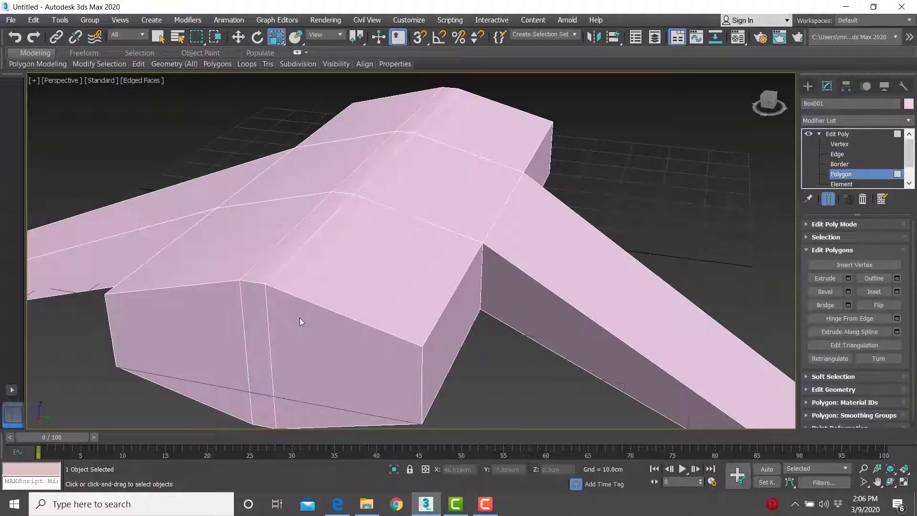
left_click(297, 240)
middle_click_drag(356, 250, 433, 243, "alt")
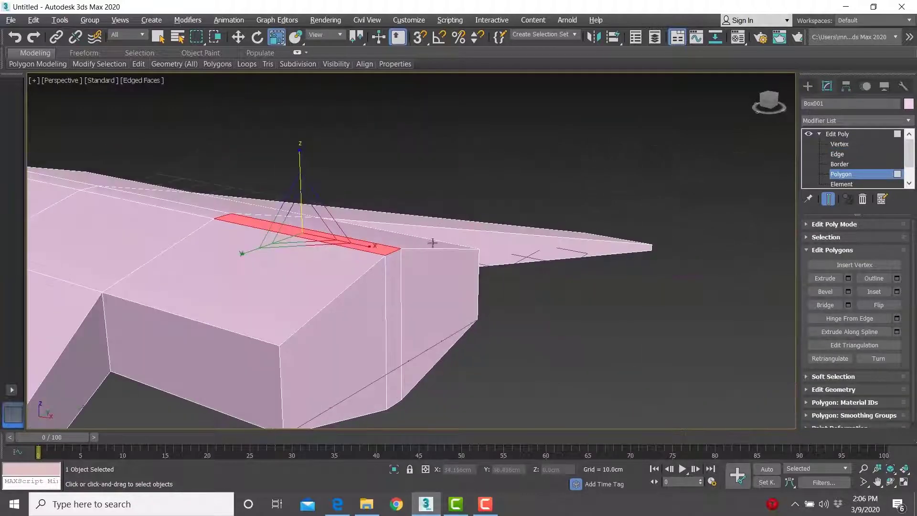
left_click(849, 278)
right_click(684, 233)
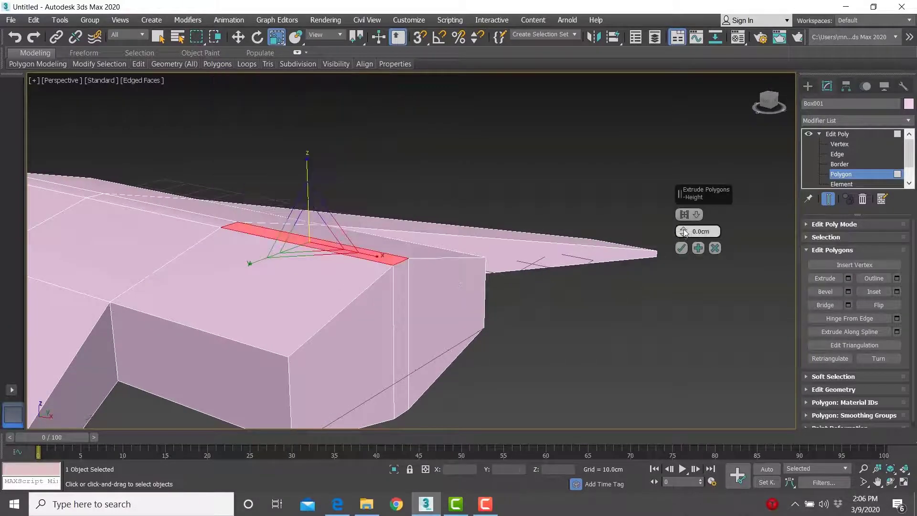
left_click_drag(684, 232, 690, 91)
scroll(399, 200, "down", 3)
middle_click_drag(399, 200, 595, 283, "alt")
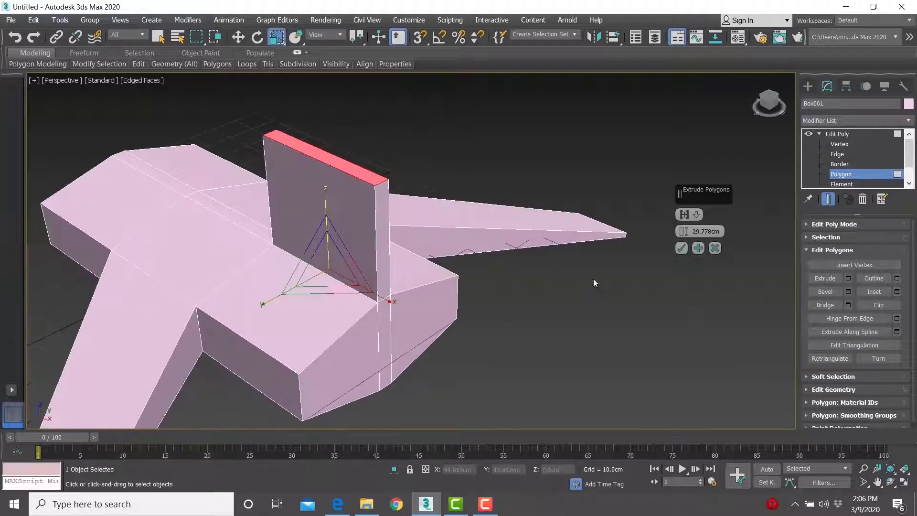
left_click_drag(682, 236, 674, 259)
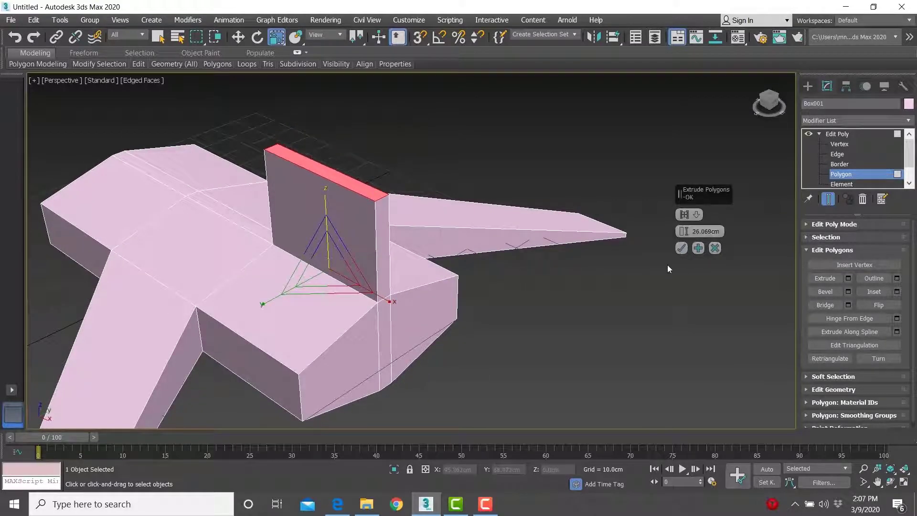
left_click(680, 250)
- Scale the tail fin's top face down in width and length, and move it rearward along X to sweep the fin
middle_click_drag(400, 283, 402, 299, "alt")
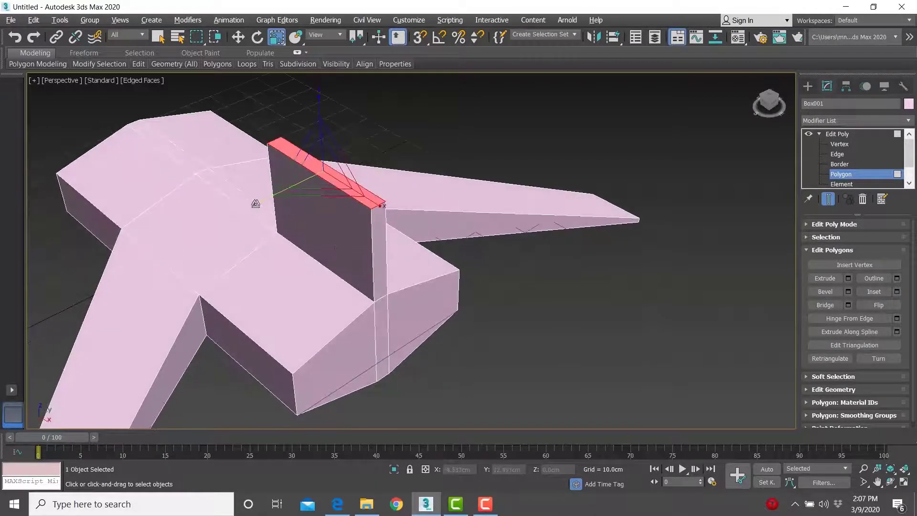
left_click_drag(259, 204, 382, 172)
middle_click_drag(389, 210, 433, 187, "alt")
left_click_drag(250, 172, 469, 168)
key("w")
scroll(507, 234, "down", 8)
middle_click_drag(416, 239, 447, 237, "alt")
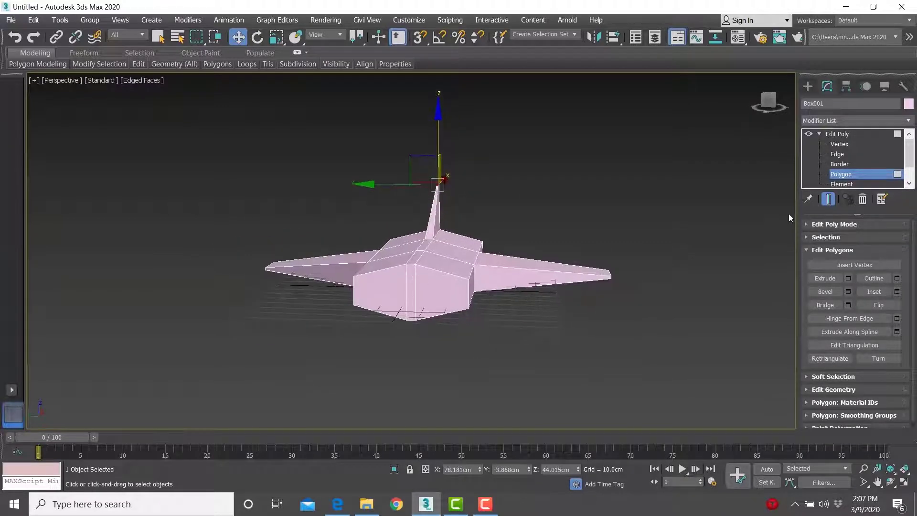
- Select the three front end faces of the body and extrude them by 26.069 cm to start the nose
left_click(430, 296)
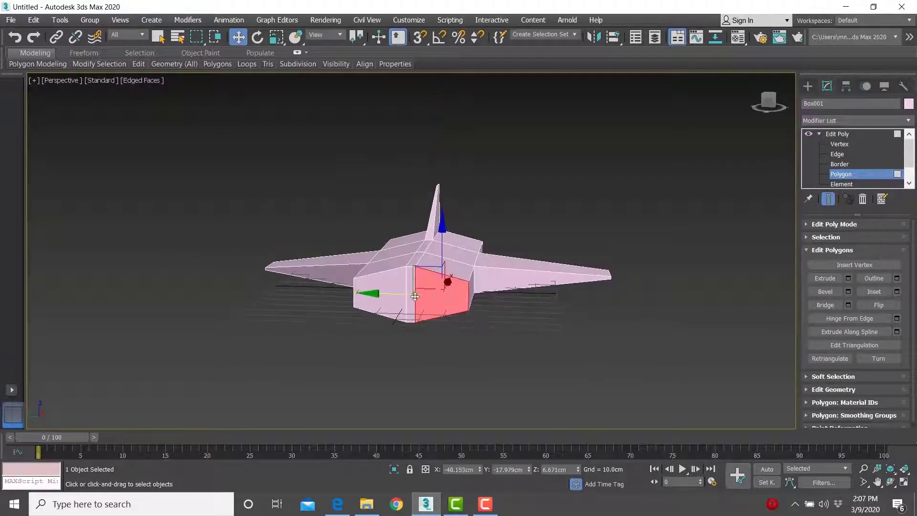
left_click(409, 301, "ctrl")
left_click(395, 300, "ctrl")
middle_click_drag(396, 300, 368, 324, "alt")
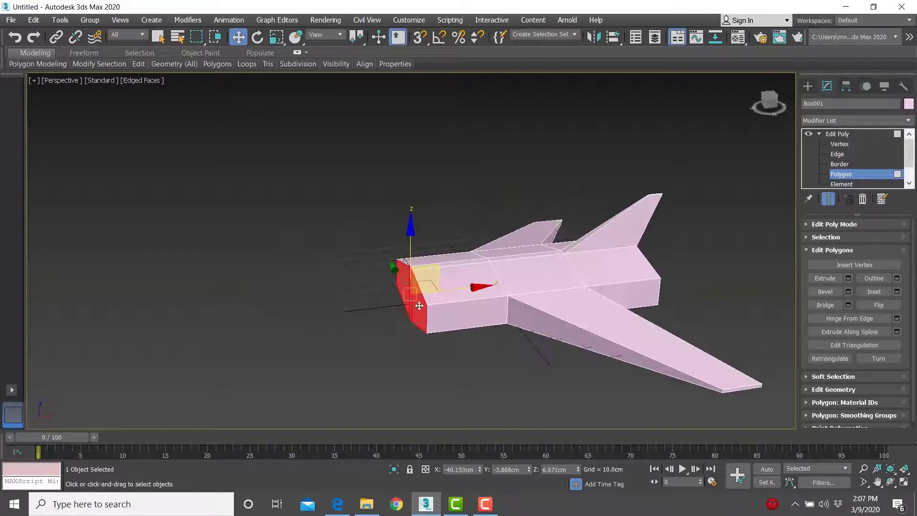
scroll(420, 305, "up", 3)
left_click(848, 278)
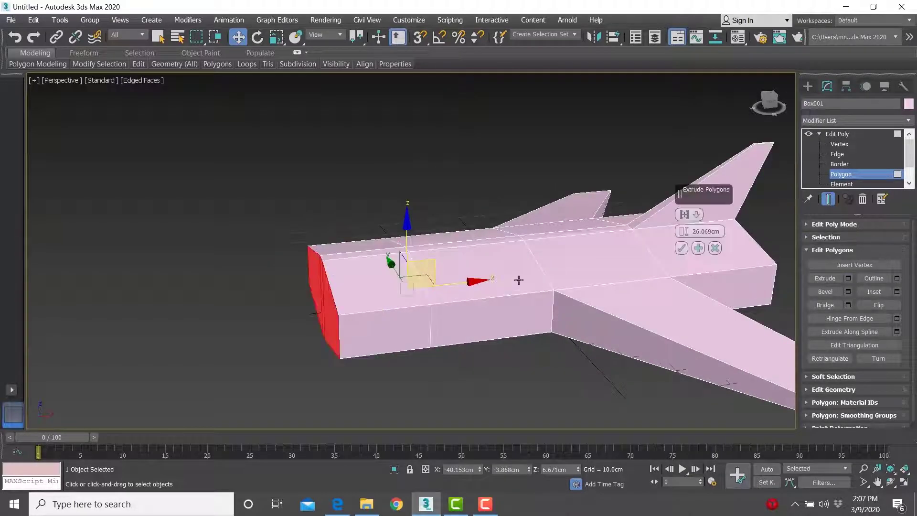
left_click(681, 250)
- Scale the extruded front faces down uniformly until the nose tapers almost to a point
key("r")
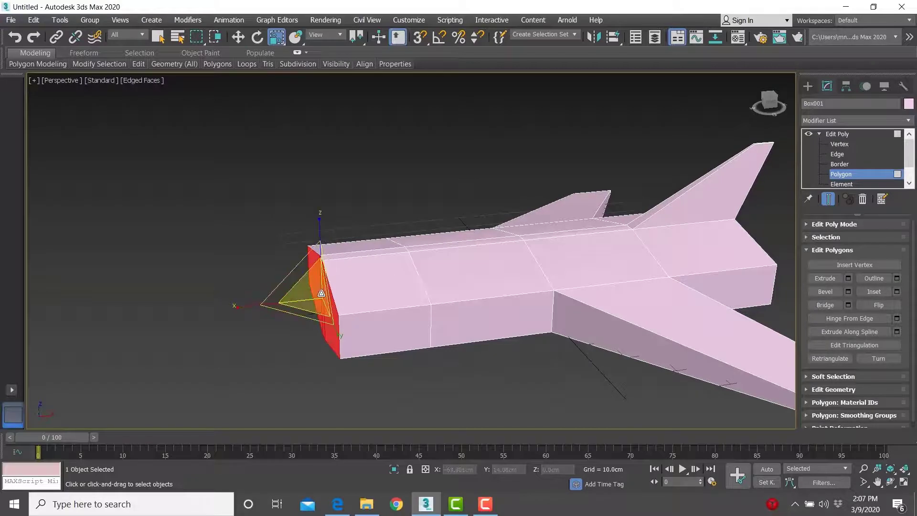
left_click_drag(315, 292, 199, 452)
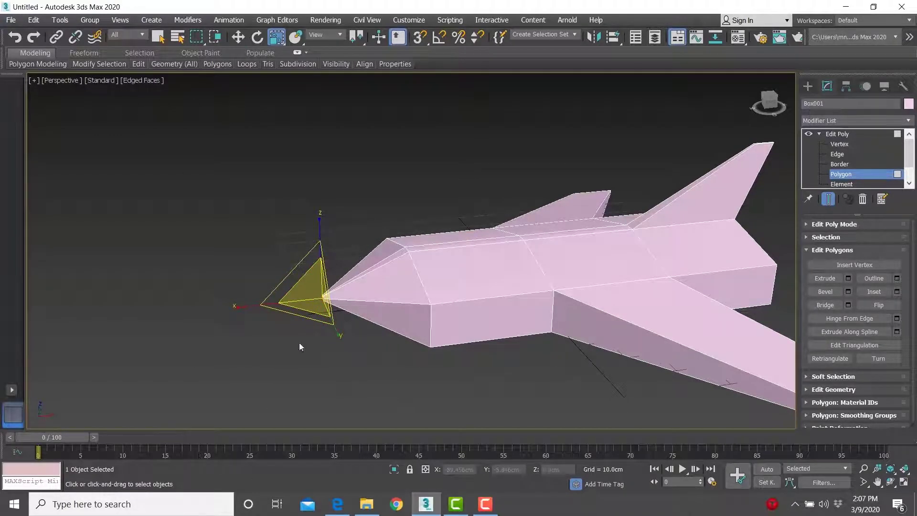
scroll(311, 322, "up", 5)
scroll(380, 279, "down", 5)
middle_click_drag(328, 301, 314, 279, "alt")
- Move the nose tip down to about Z 1.84 cm and slightly forward to about X -68.28 cm
key("w")
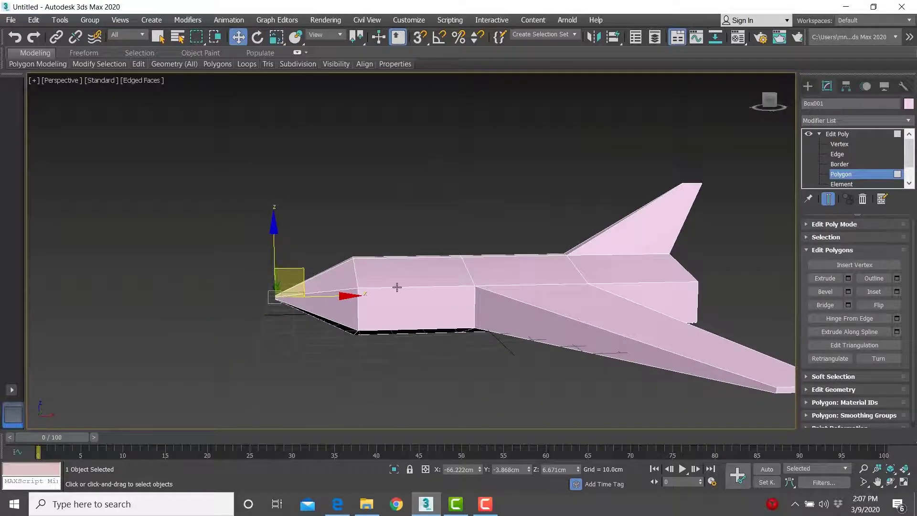
middle_click_drag(397, 287, 373, 288, "alt")
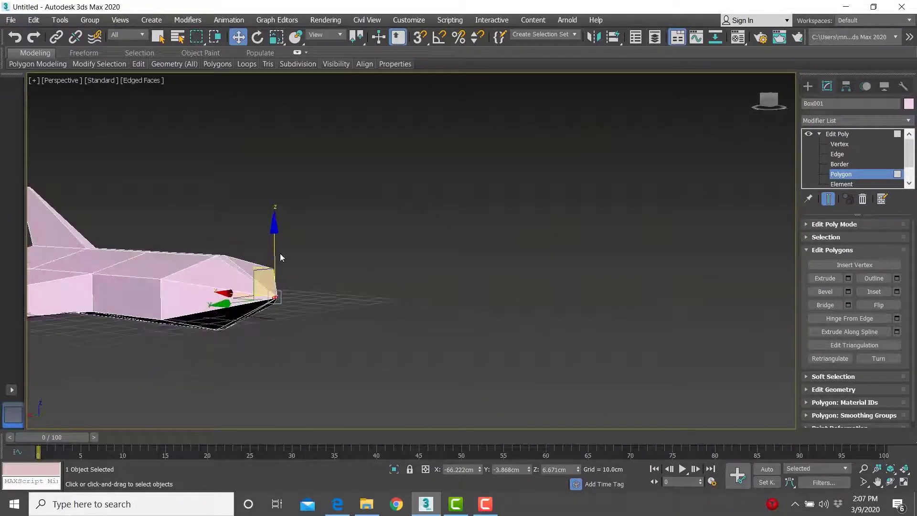
left_click_drag(277, 247, 290, 267)
mouse_move(298, 271)
middle_mouse_down("alt")
mouse_move(329, 269)
mouse_move(305, 270)
middle_mouse_up("alt")
left_click_drag(276, 269, 280, 259)
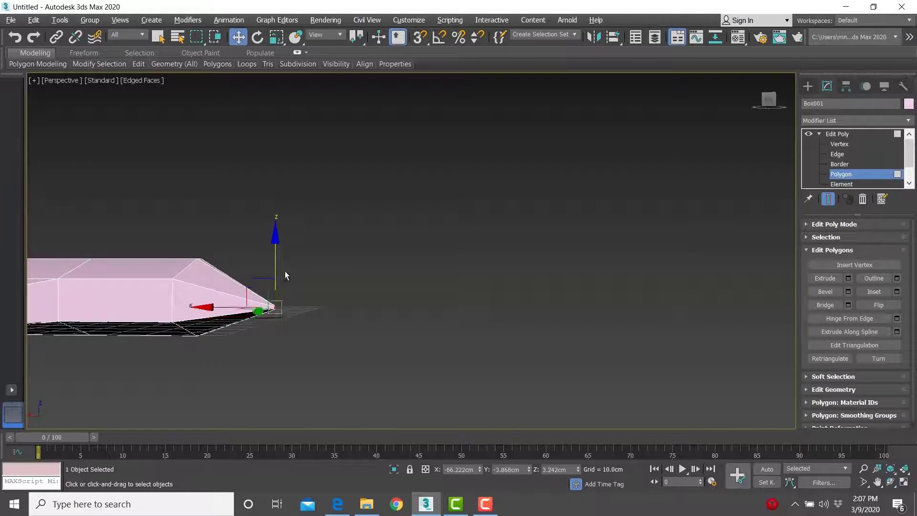
middle_click_drag(286, 275, 162, 297, "alt")
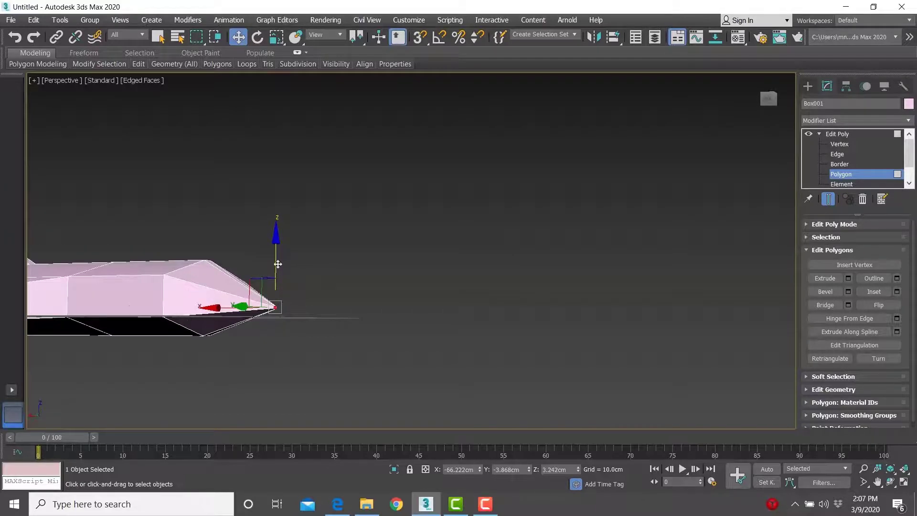
left_click_drag(277, 264, 293, 303)
middle_click_drag(293, 303, 222, 325, "alt")
mouse_move(236, 326)
left_mouse_down()
mouse_move(168, 325)
mouse_move(251, 323)
left_mouse_up()
left_click_drag(276, 323, 190, 328)
scroll(190, 328, "up", 10)
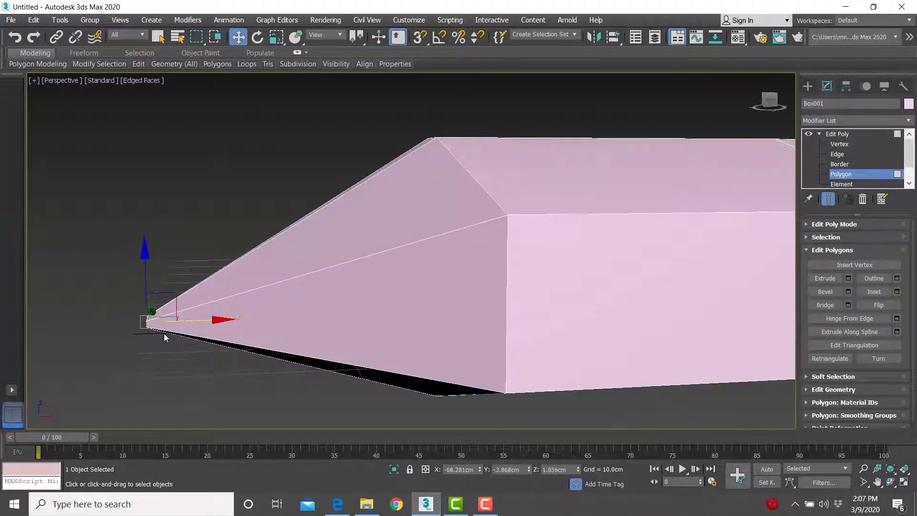
scroll(315, 308, "down", 10)
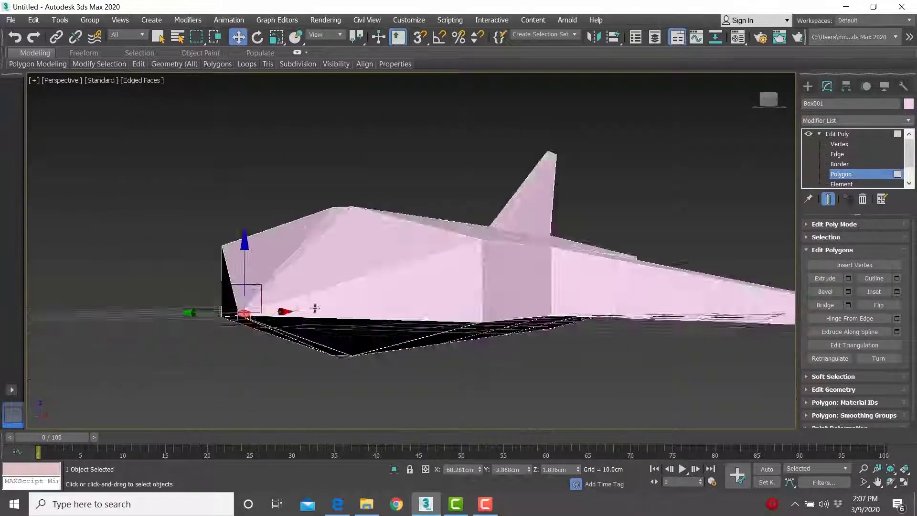
- Select the two large rear faces on either side of the centre strip and start a Bevel on them
middle_click_drag(315, 308, 410, 315, "alt")
scroll(430, 320, "up", 5)
middle_click_drag(410, 316, 521, 249)
scroll(369, 278, "up", 5)
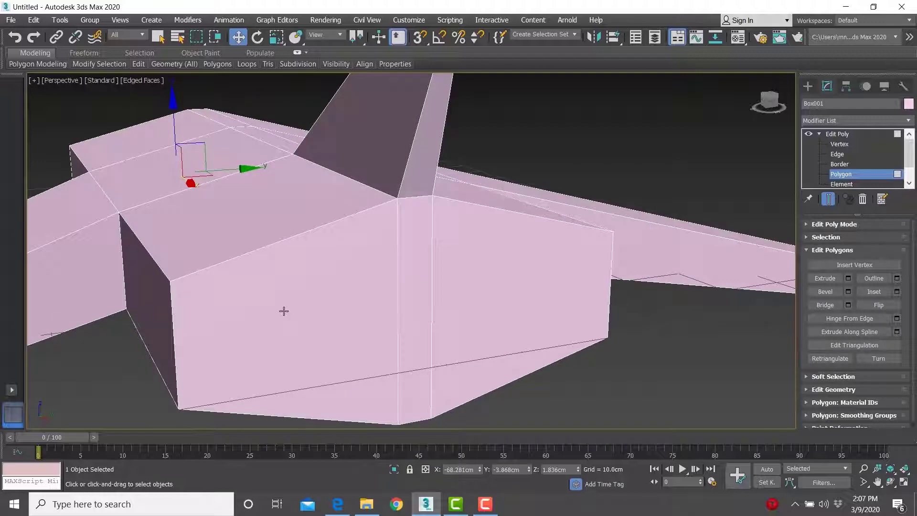
left_click(284, 311)
left_click(503, 280, "ctrl")
scroll(504, 281, "down", 6)
scroll(449, 265, "up", 1)
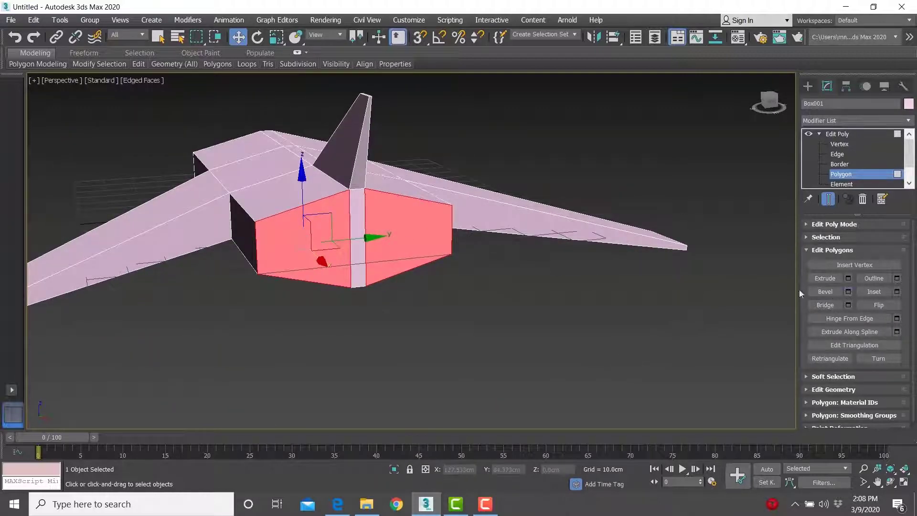
scroll(474, 286, "up", 5)
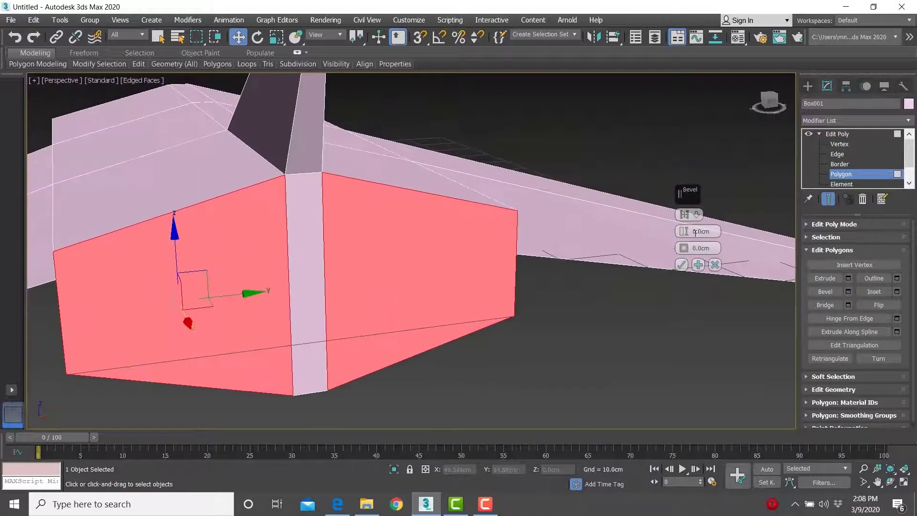
left_click_drag(684, 233, 652, 356)
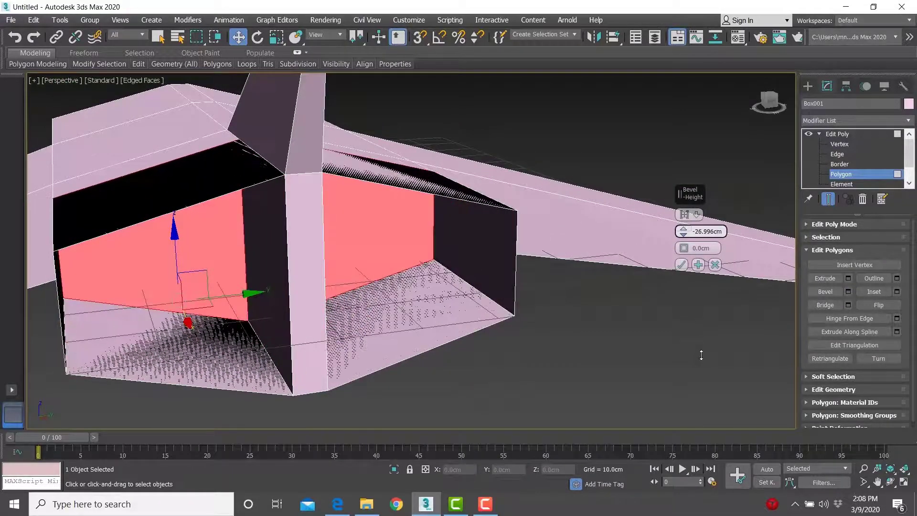
middle_click_drag(194, 261, 139, 210, "alt")
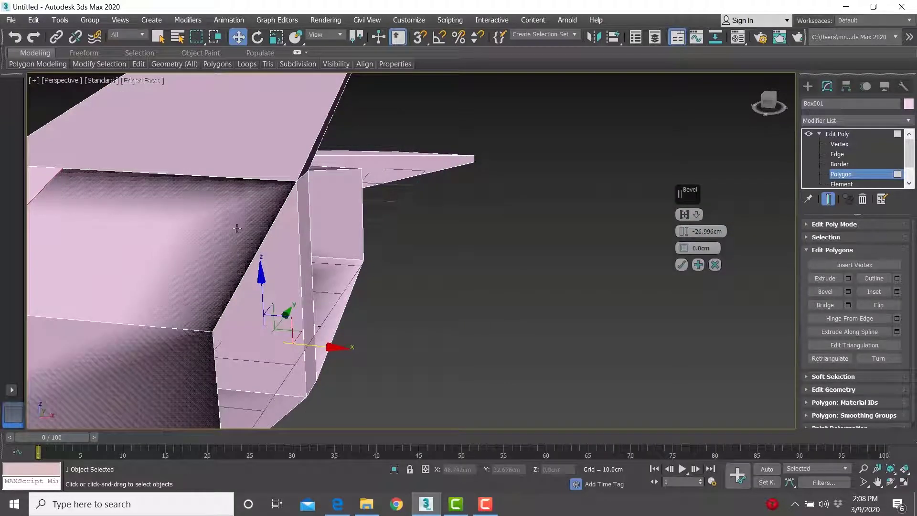
right_click(684, 233)
- Bevel the two rear faces with a height of 0 cm and an outline of about -1.236 cm to leave a thin rim
middle_click_drag(469, 286, 377, 284, "alt")
left_click_drag(681, 252, 681, 255)
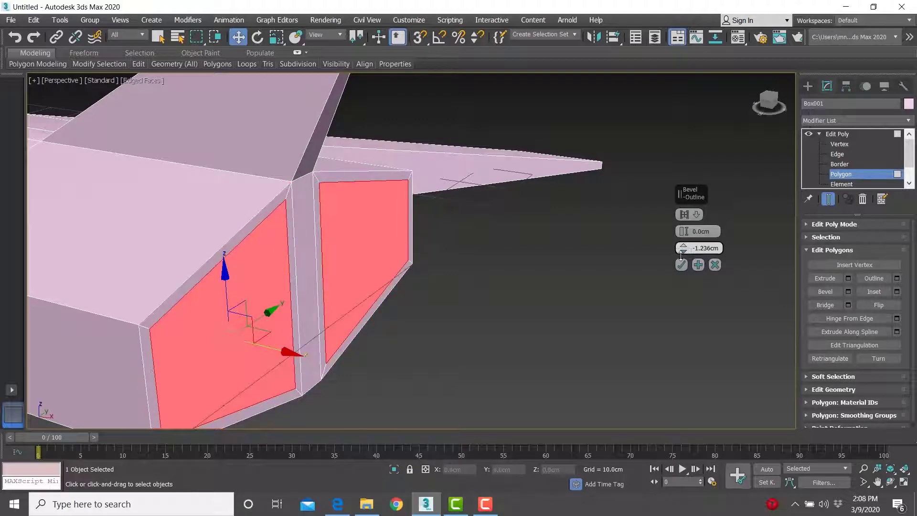
middle_click_drag(478, 297, 286, 221, "alt")
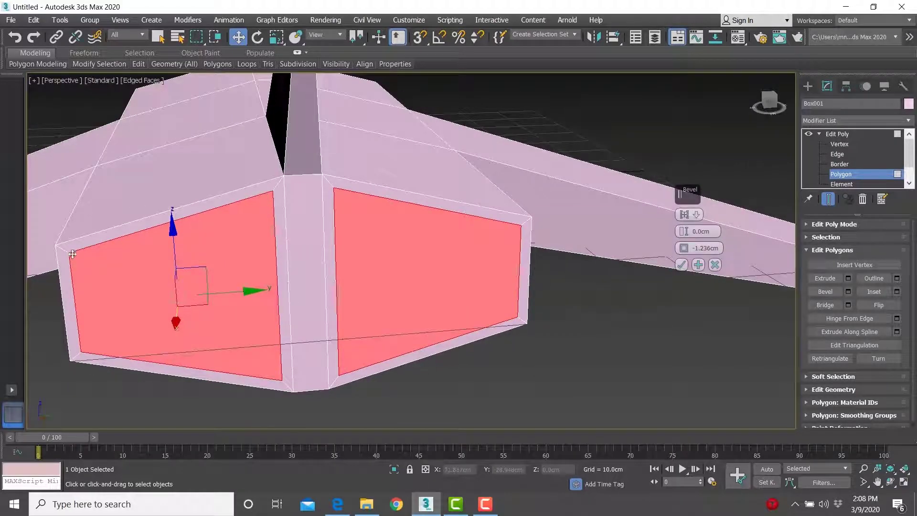
left_click(681, 264)
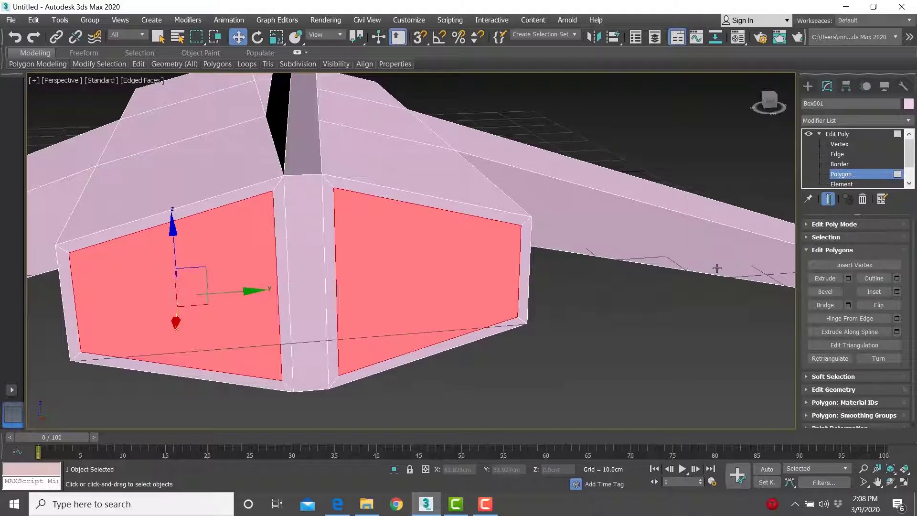
- Extrude the two inset rear faces inward by a negative height to hollow out the engine openings
left_click(849, 279)
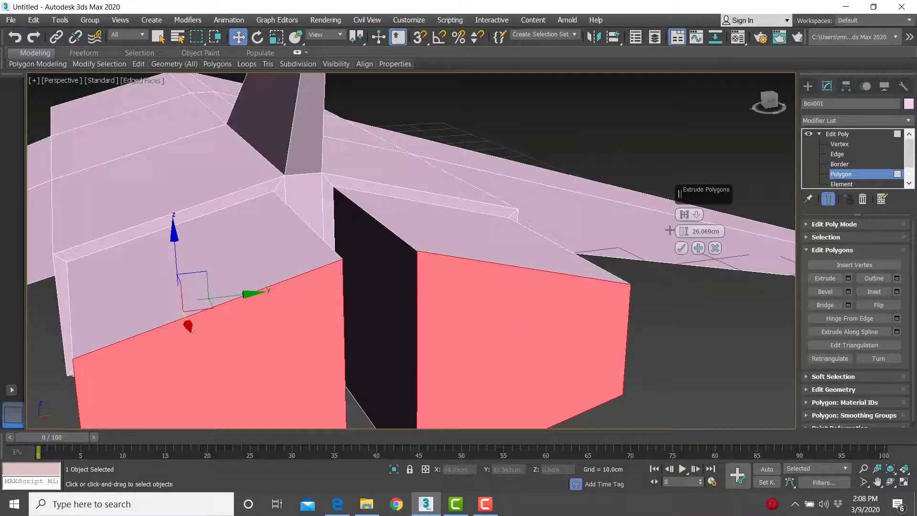
right_click(684, 232)
left_click_drag(683, 234, 690, 332)
left_click(681, 249)
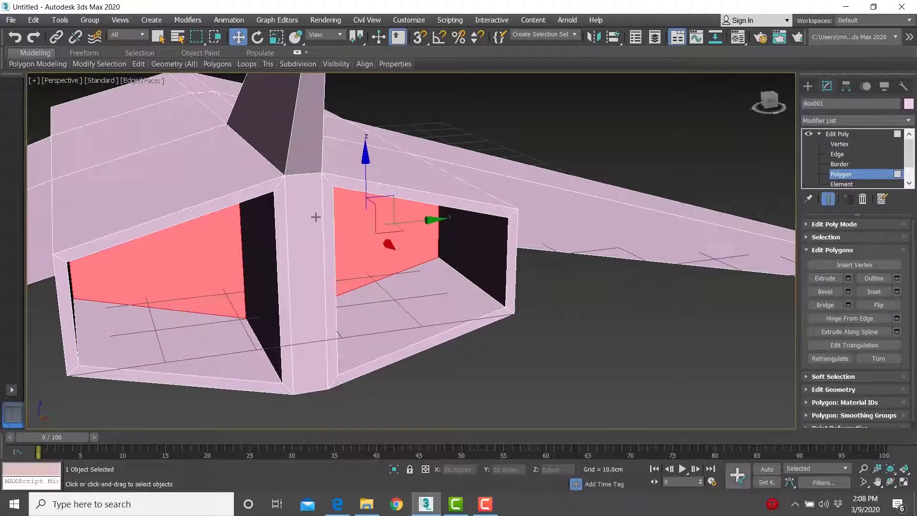
- Select all the inner rim edges around both rear engine openings
scroll(316, 216, "down", 5)
middle_click_drag(315, 216, 313, 274, "alt")
scroll(202, 230, "up", 5)
scroll(327, 229, "up", 4)
scroll(165, 386, "up", 3)
middle_click_drag(165, 386, 213, 316)
middle_click_drag(307, 238, 258, 345)
left_click(838, 155)
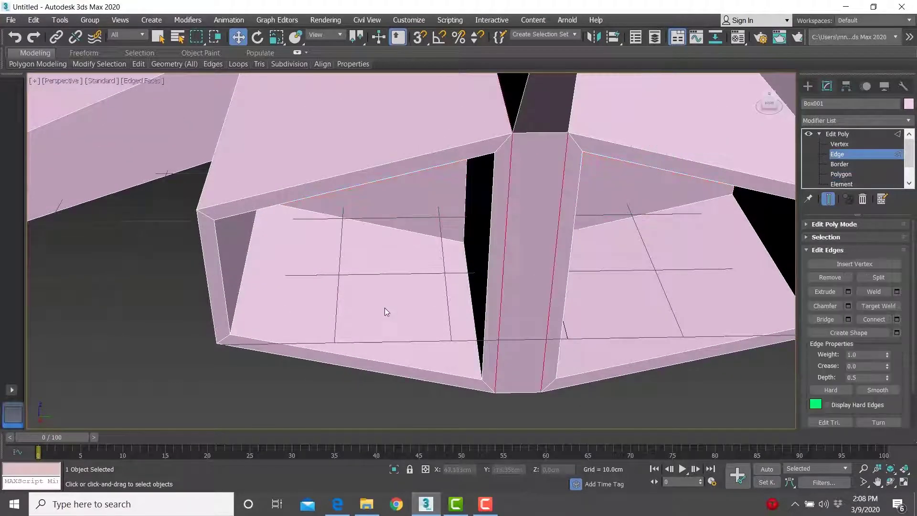
left_click(243, 339)
left_click(226, 294, "ctrl")
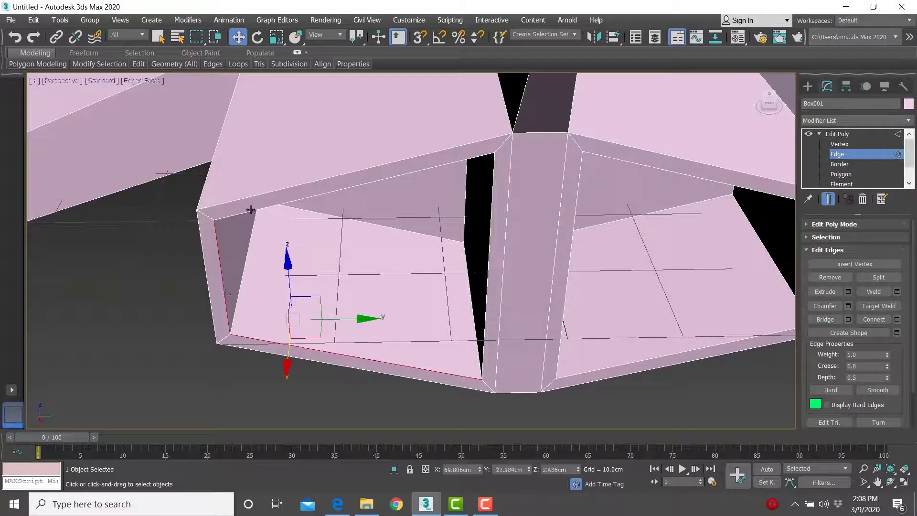
left_click(251, 209, "ctrl")
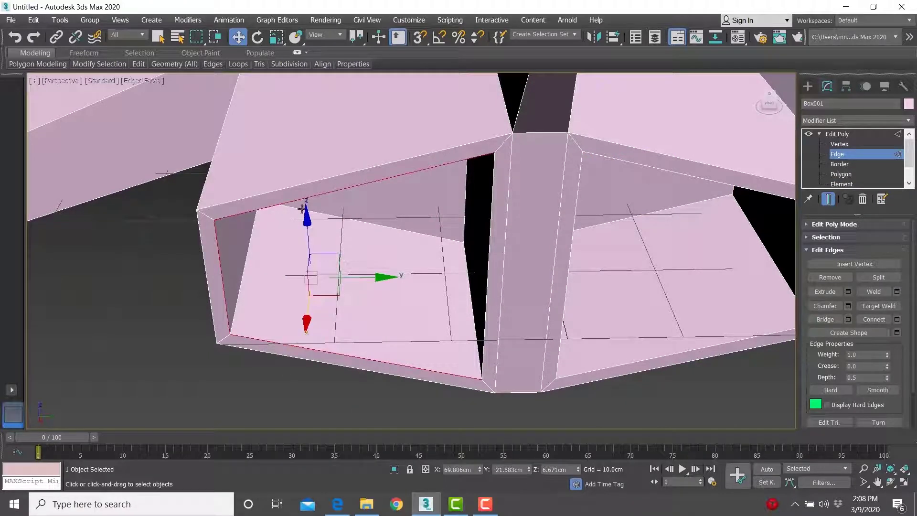
left_click(490, 205, "ctrl")
left_click(577, 202, "ctrl")
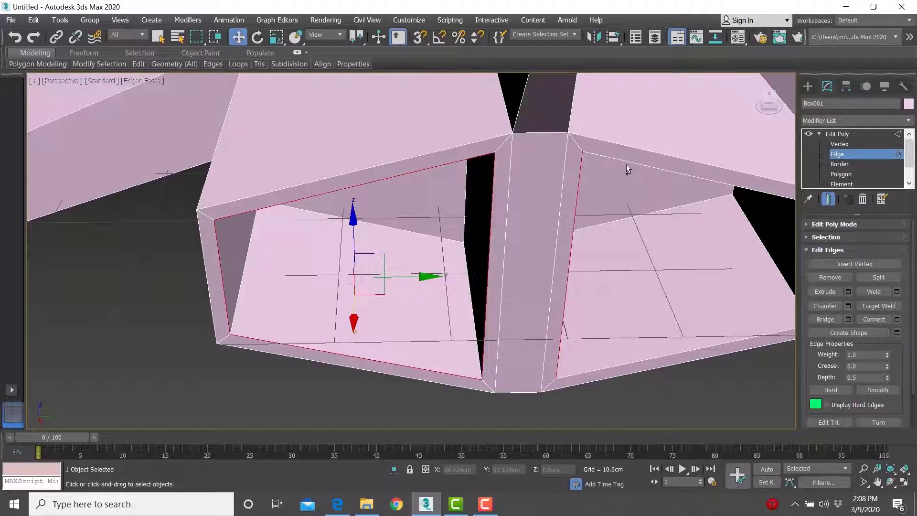
left_click(627, 165, "ctrl")
middle_click_drag(680, 199, 587, 215)
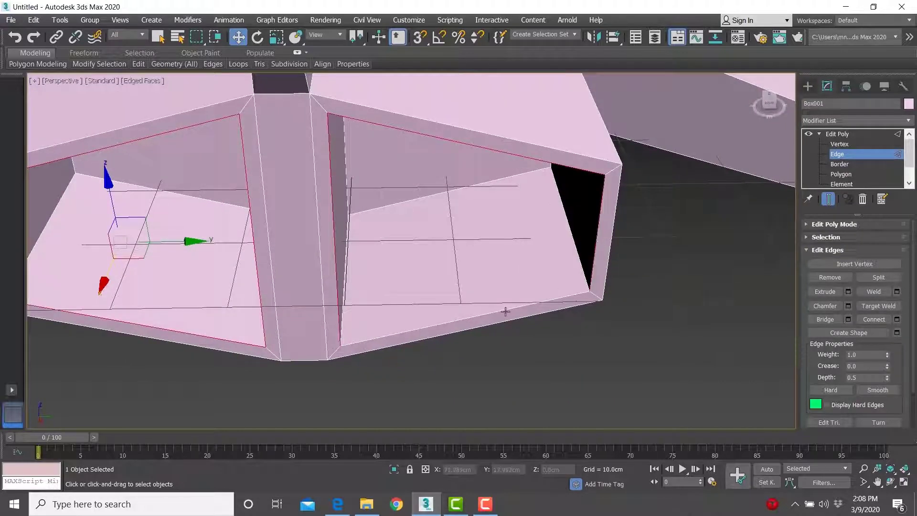
middle_click_drag(428, 324, 445, 336)
- Chamfer the rim edges of both rear engine openings by about 0.824 cm with 3 segments
key("g")
middle_click_drag(364, 151, 434, 160)
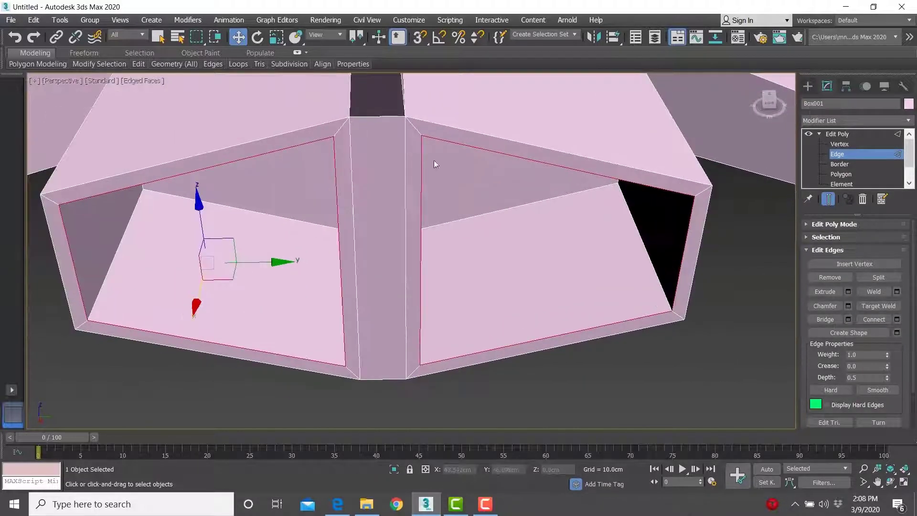
left_click(848, 306)
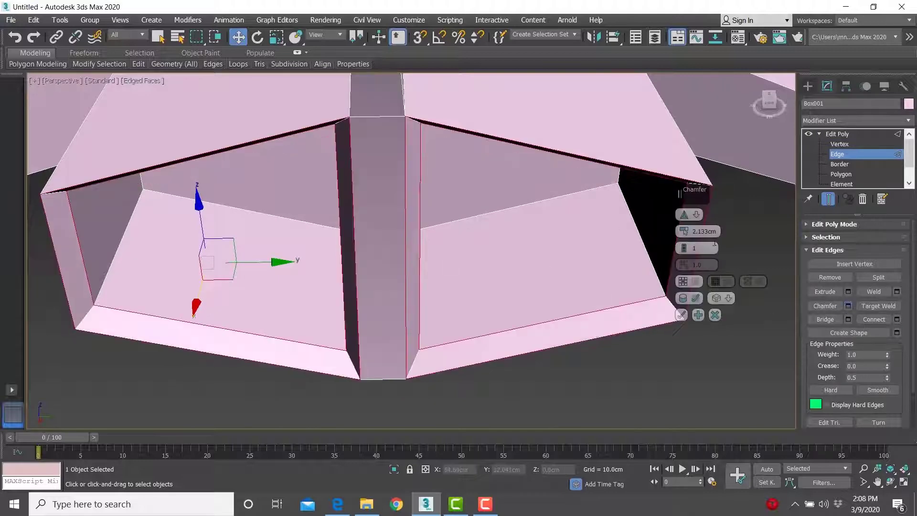
right_click(686, 236)
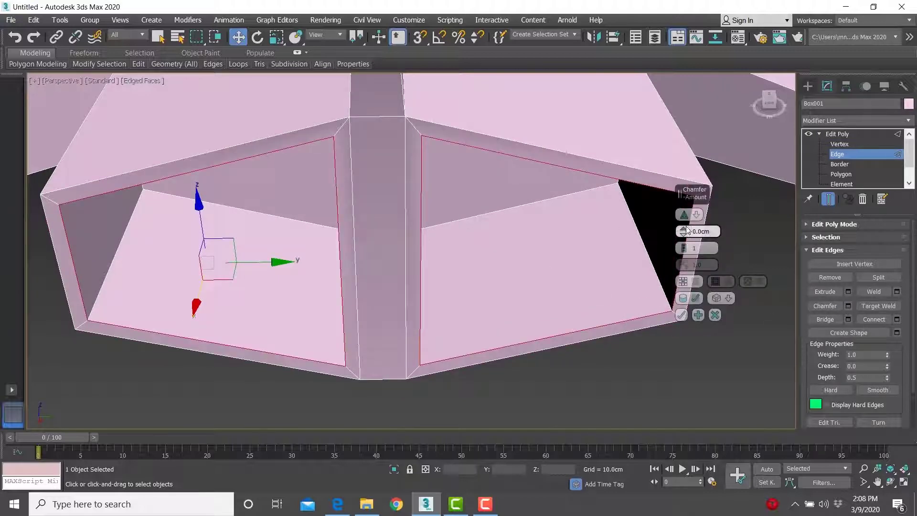
left_click_drag(687, 232, 686, 226)
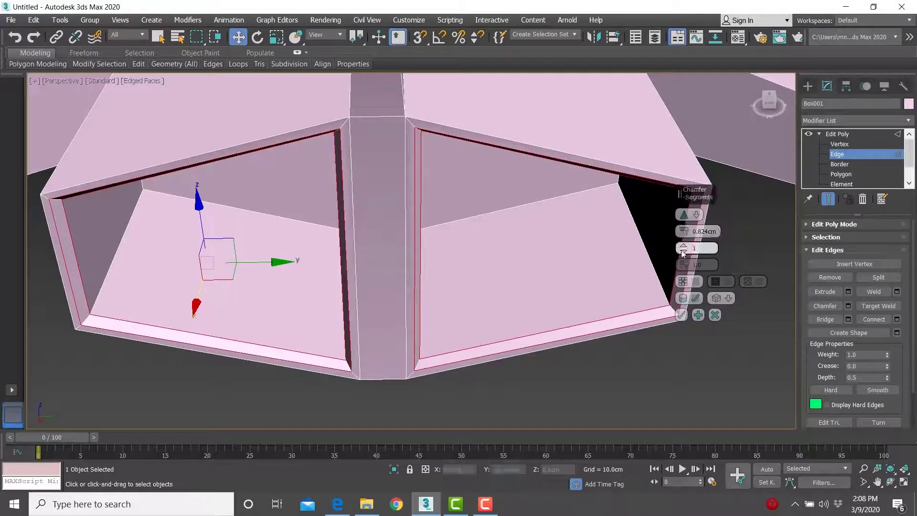
left_click(684, 246)
left_click(684, 246)
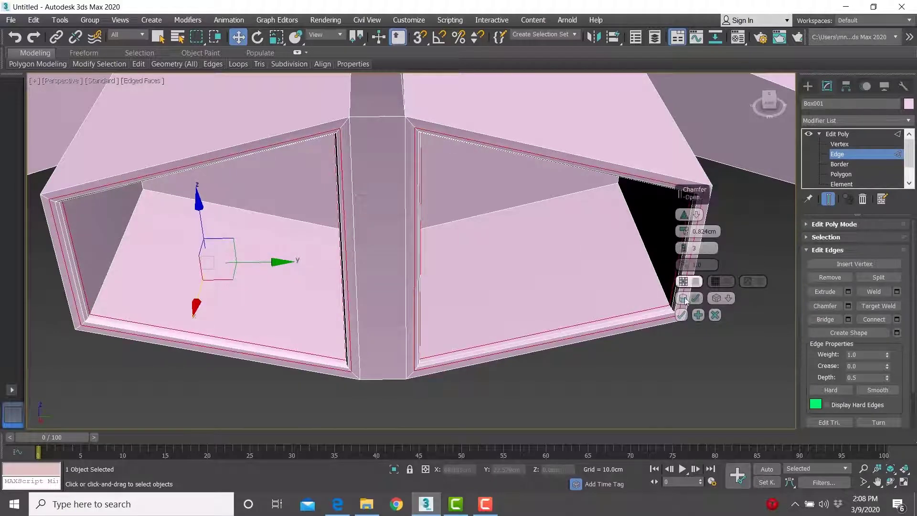
left_click(681, 314)
- Select the edges framing the recessed back wall inside the first rear engine opening
middle_click_drag(681, 315, 442, 152, "alt")
scroll(403, 116, "up", 3)
middle_click_drag(403, 115, 381, 112, "alt")
scroll(375, 131, "down", 4)
middle_click_drag(411, 148, 486, 165, "alt")
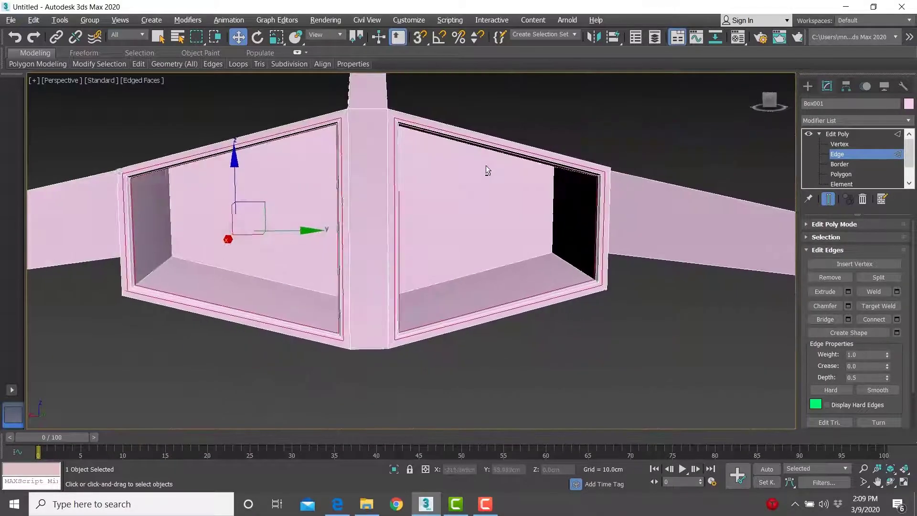
middle_click_drag(563, 235, 567, 245, "alt")
scroll(568, 249, "up", 4)
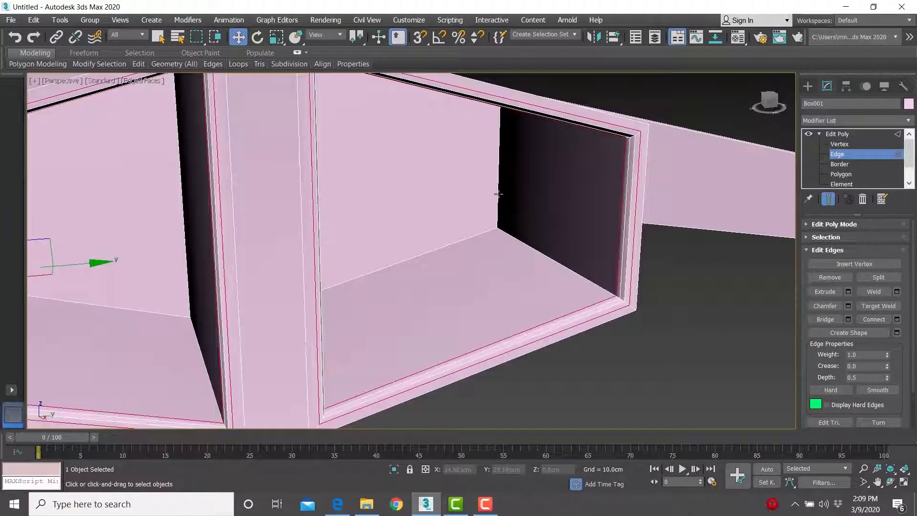
left_click(471, 236, "ctrl")
middle_click_drag(472, 236, 441, 229, "alt")
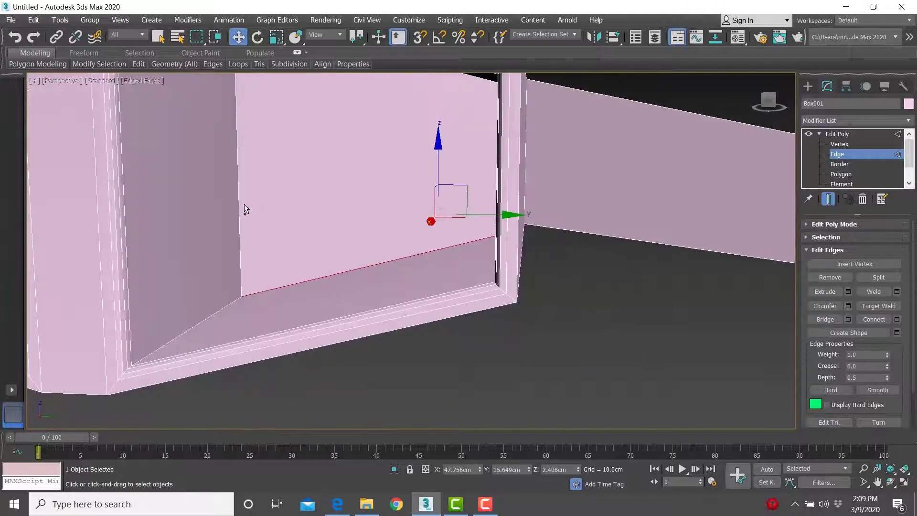
left_click(240, 197, "ctrl")
middle_click_drag(315, 201, 322, 265)
middle_click_drag(323, 265, 320, 204, "alt")
left_click(350, 115, "ctrl")
- Add the back-wall edges inside the other engine opening to the selection and chamfer the edges of both back walls
left_click(183, 157)
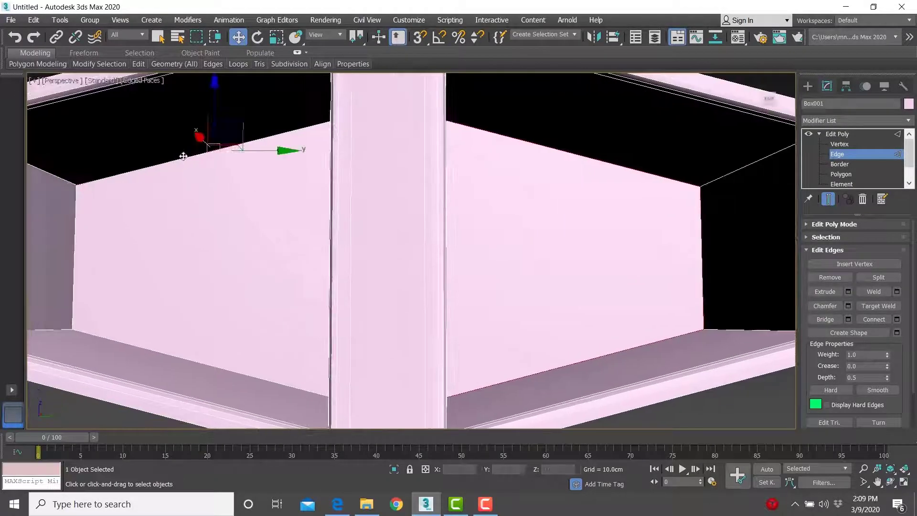
left_click(75, 228, "ctrl")
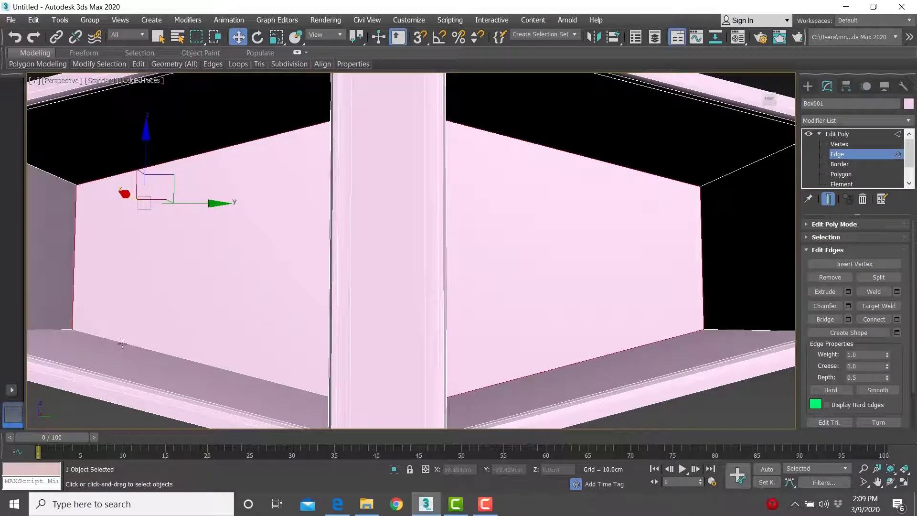
left_click(122, 344, "ctrl")
middle_click_drag(123, 344, 205, 354, "alt")
left_click(350, 283, "ctrl")
scroll(406, 323, "down", 4)
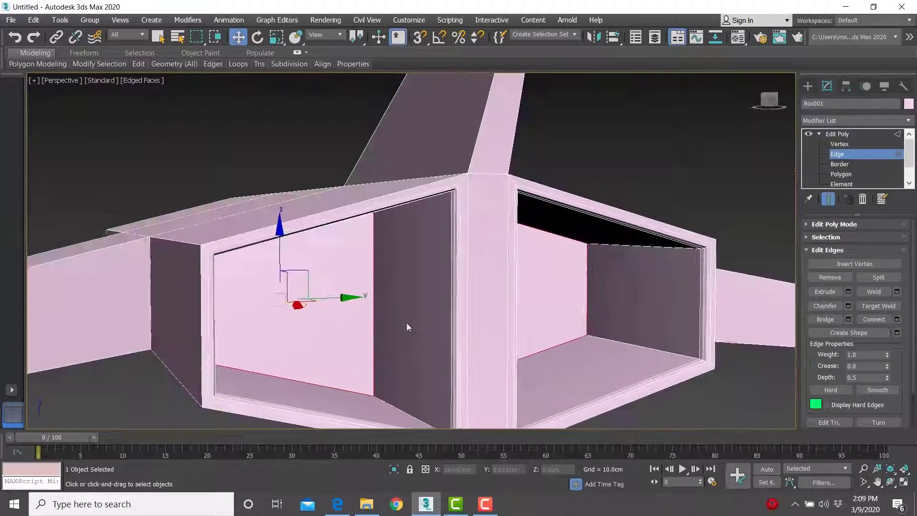
middle_click_drag(406, 322, 357, 312, "alt")
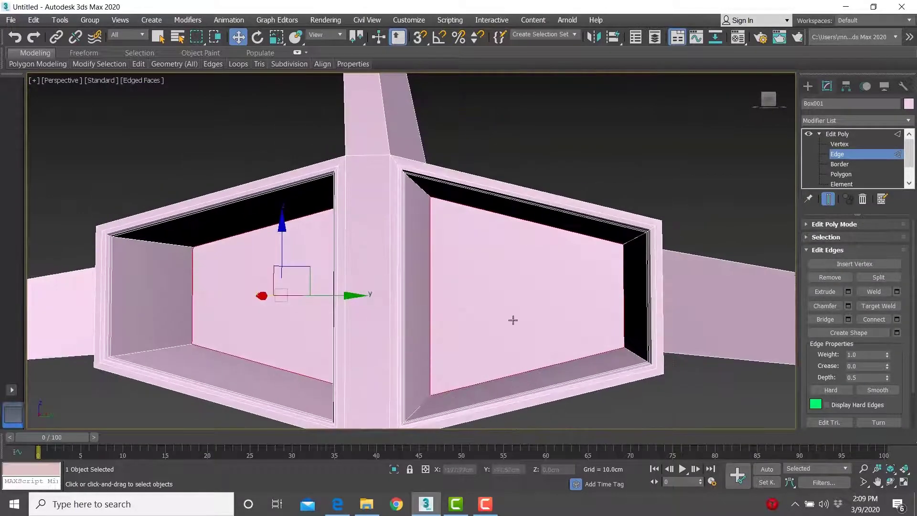
left_click(849, 306)
left_click(682, 315)
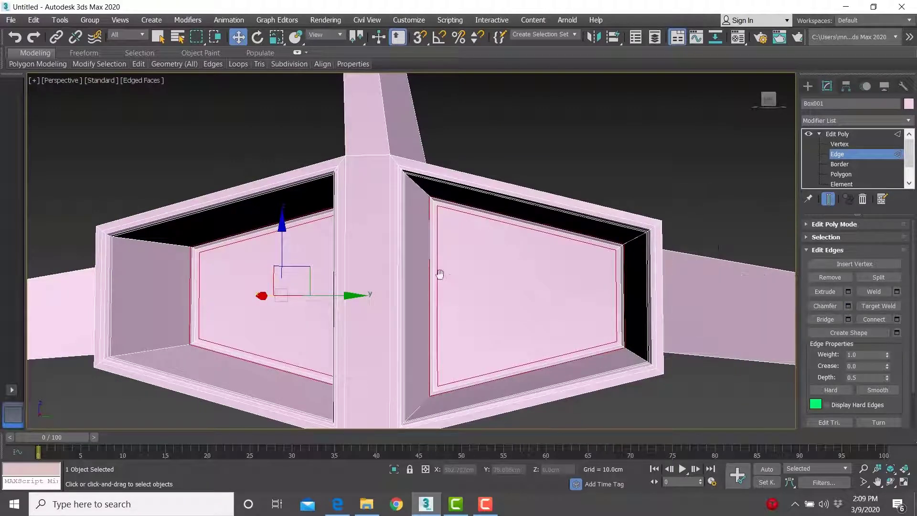
- Select the full ring of lengthwise edges around the middle fuselage section and both wing tips
scroll(438, 272, "down", 5)
middle_click_drag(465, 287, 441, 205, "alt")
scroll(396, 260, "up", 4)
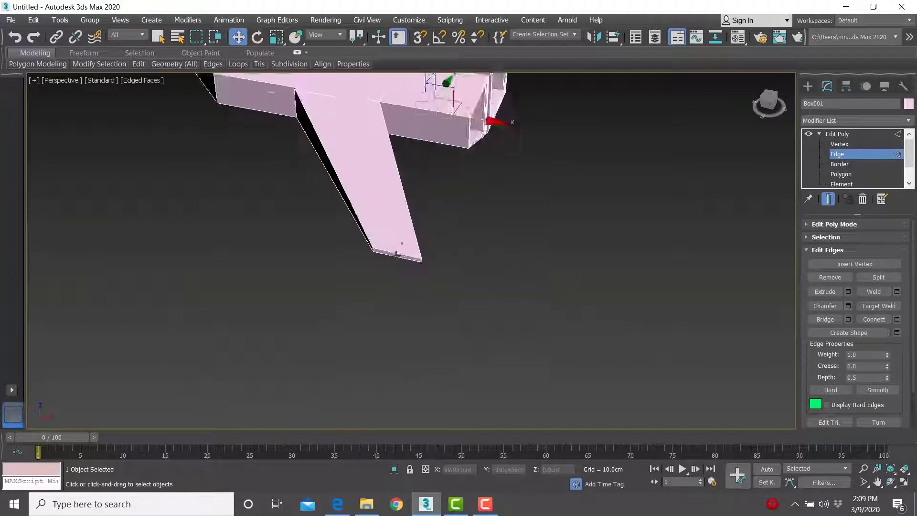
left_click(396, 261)
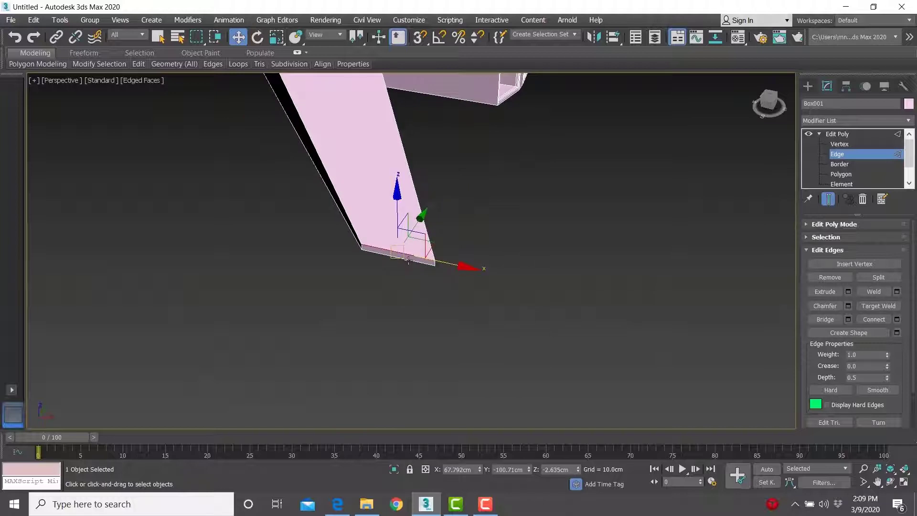
scroll(415, 315, "down", 5)
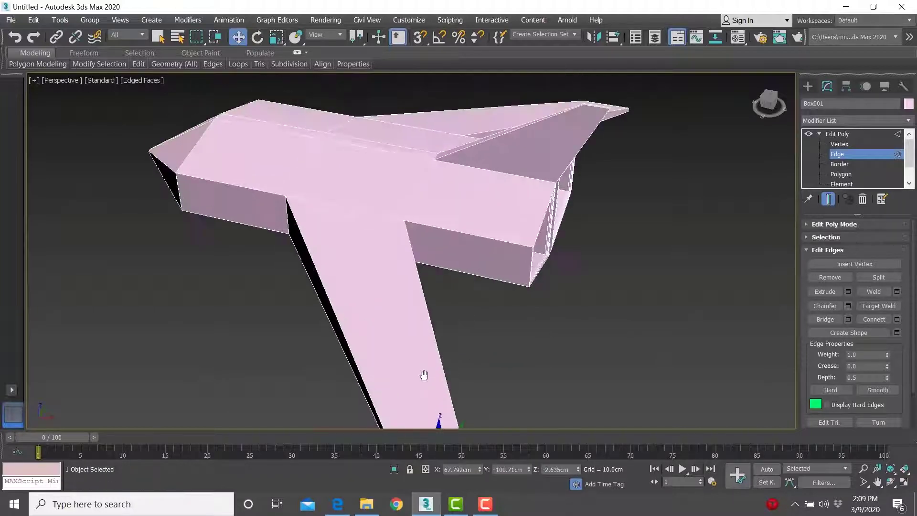
left_click(354, 216)
key("q")
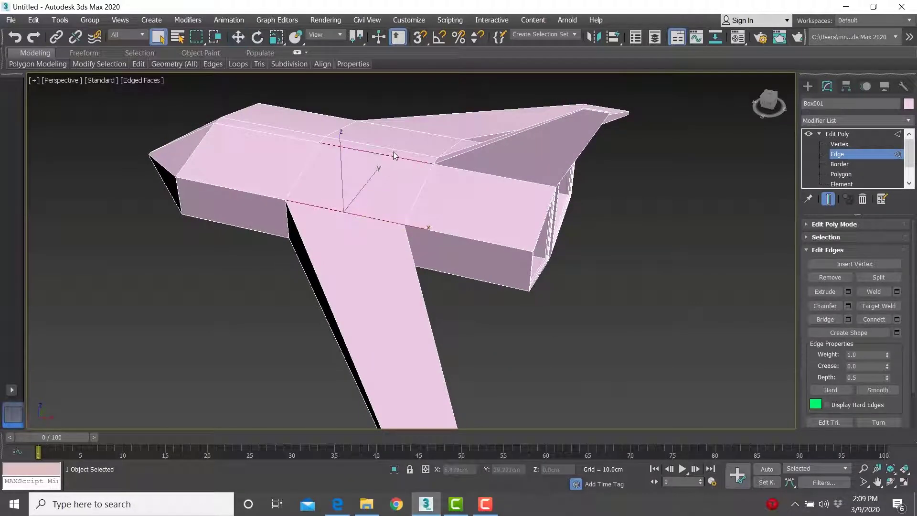
left_click(826, 237)
left_click(835, 328)
middle_click_drag(577, 242, 637, 264, "alt")
scroll(881, 365, "down", 3)
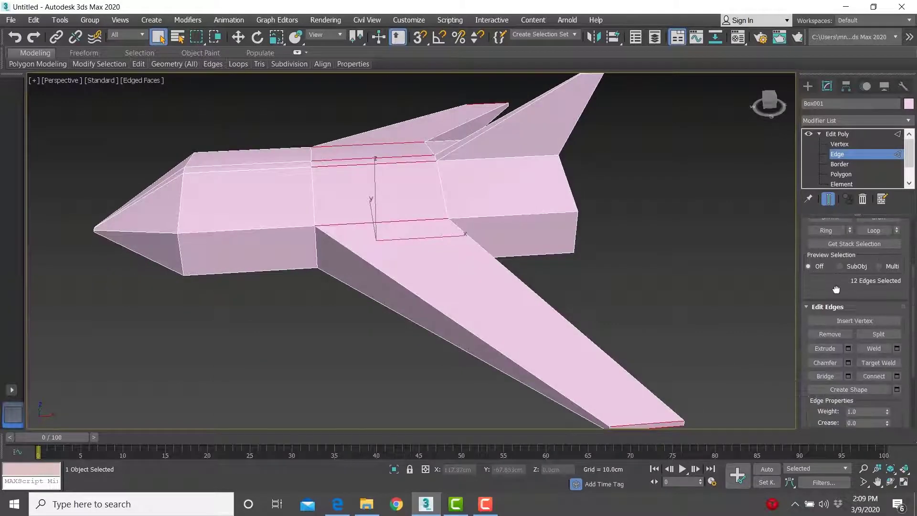
left_click(897, 376)
middle_click_drag(603, 285, 538, 311, "alt")
key("r")
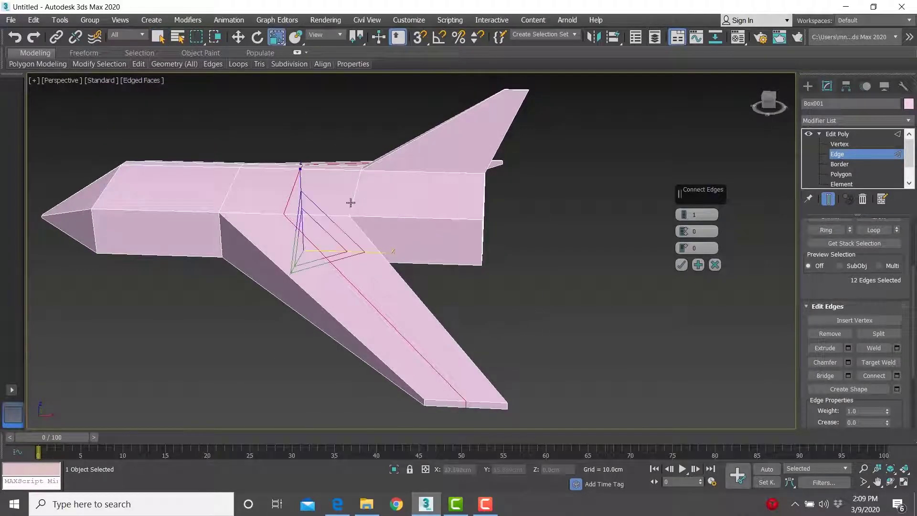
key("w")
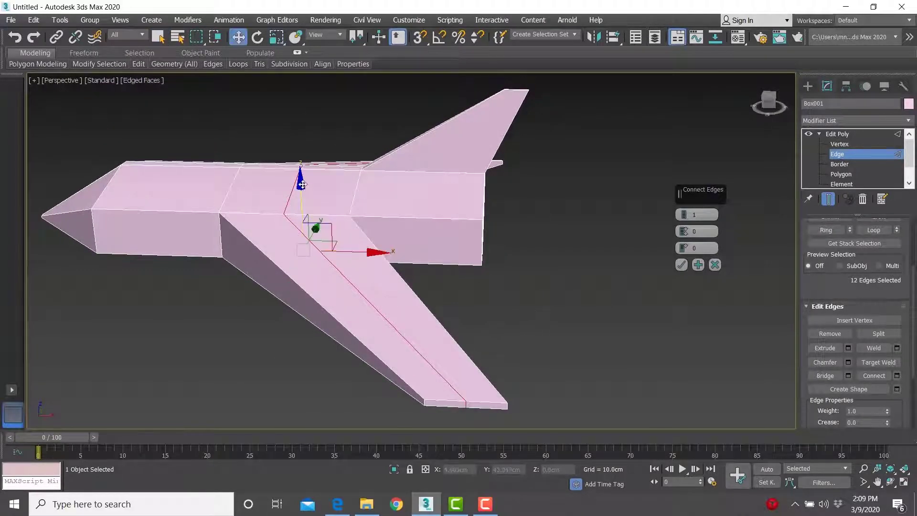
left_click(302, 182)
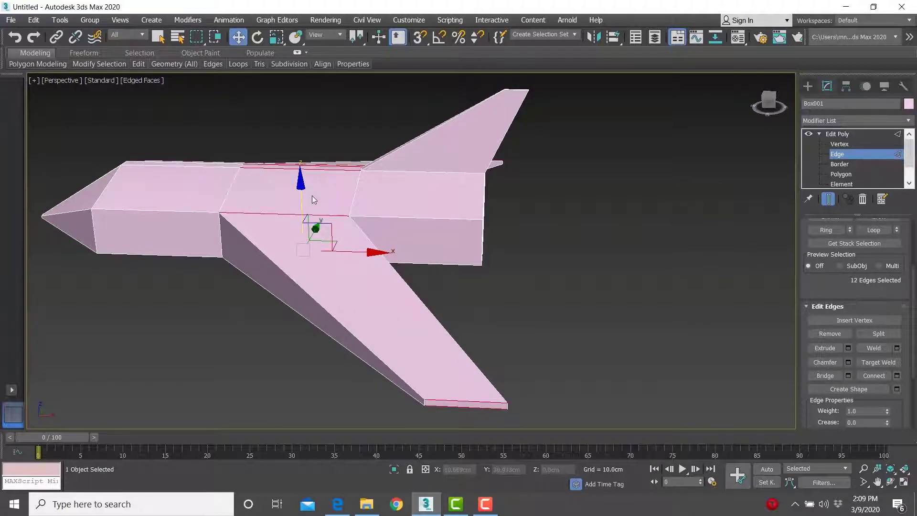
- Connect the selected edge ring with 1 segment and raise the new edge loop about 1.37 cm
key("ctrl+shift+e")
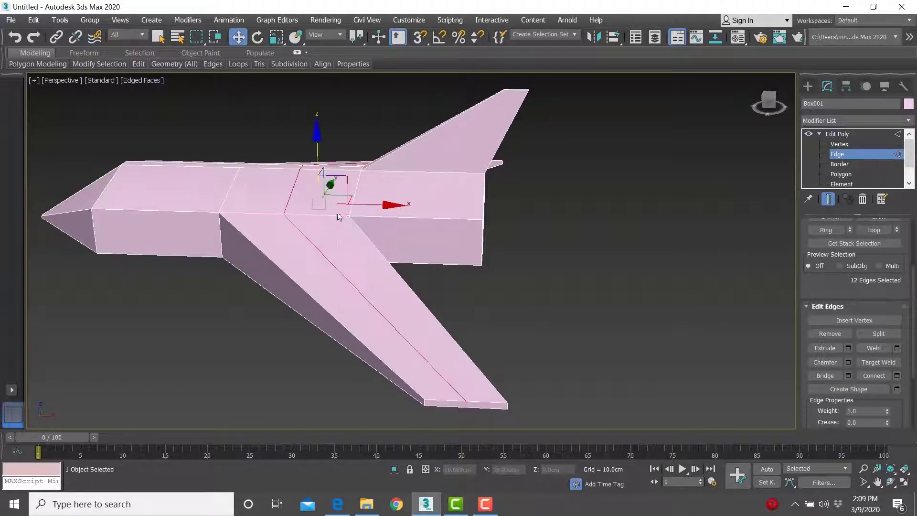
left_click(897, 376)
left_click(681, 265)
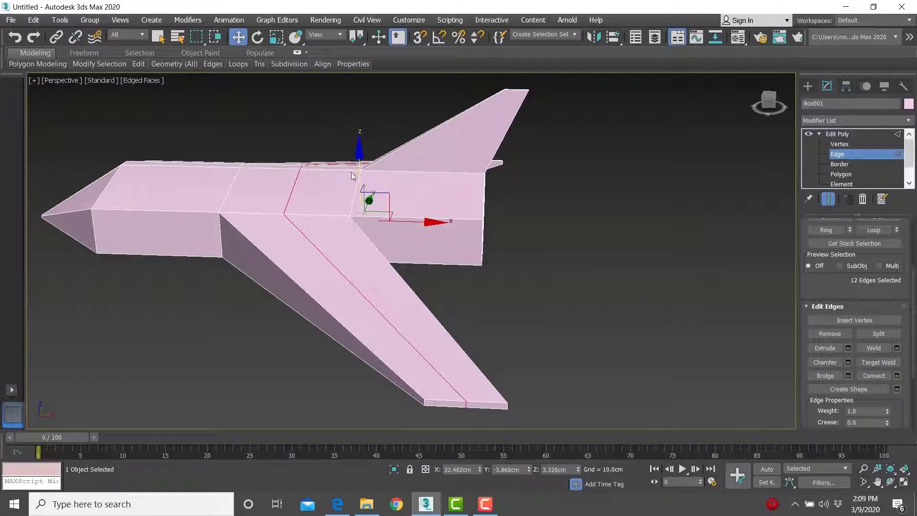
left_click_drag(362, 164, 362, 156)
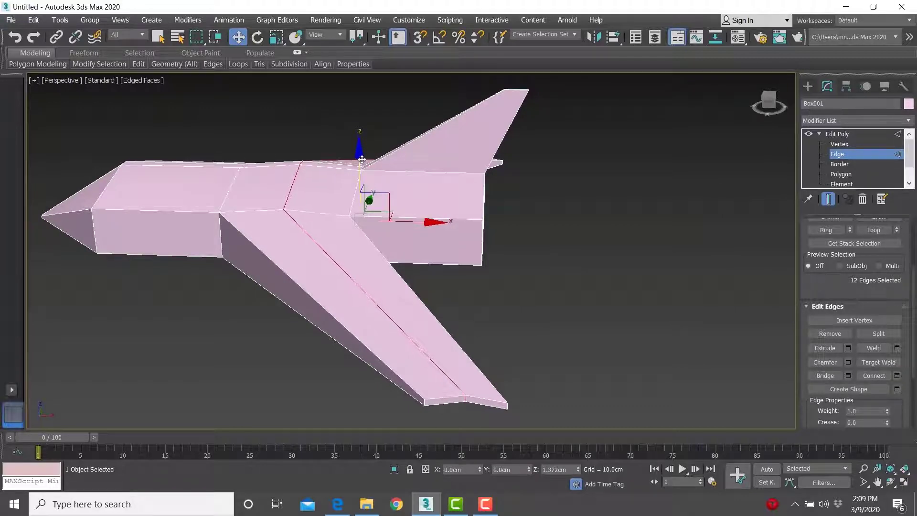
- Move the two middle vertices of one wing tip outward and slightly rearward, to about X 69.24 cm, Y -103.56 cm
middle_click_drag(371, 199, 378, 244, "alt")
middle_click_drag(192, 330, 533, 324)
key("1")
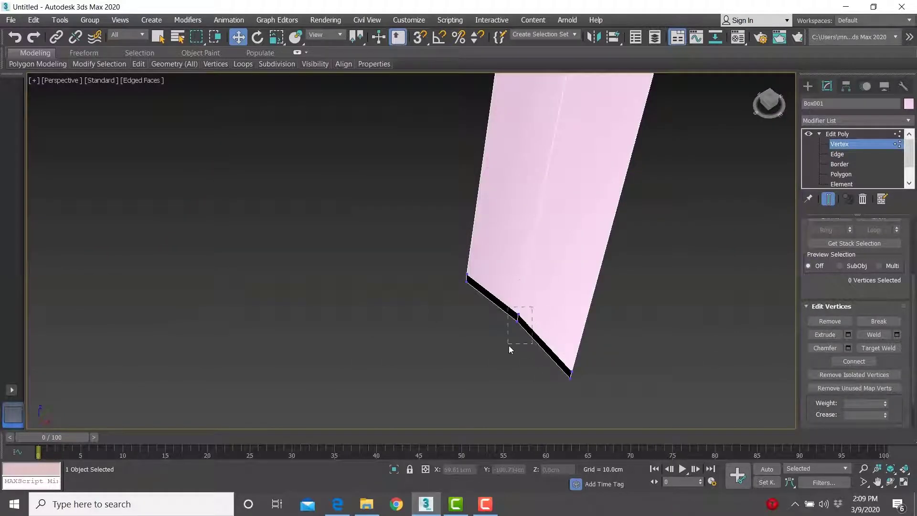
left_click_drag(509, 345, 515, 338)
key("t")
scroll(407, 257, "up", 4)
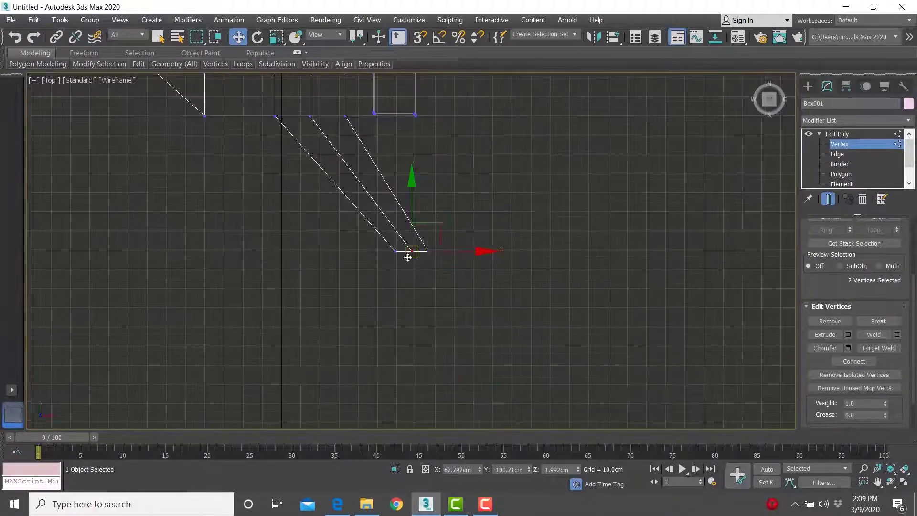
scroll(408, 257, "up", 3)
left_click_drag(420, 224, 459, 272)
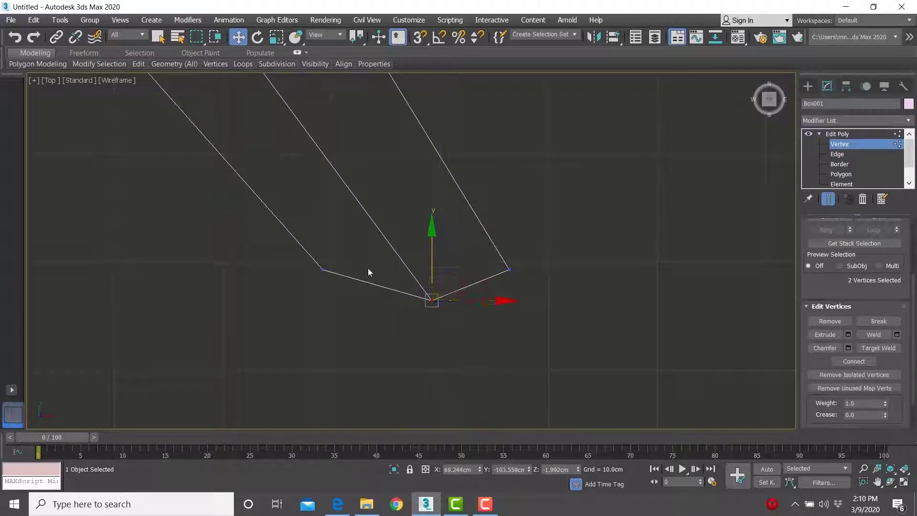
- Move the opposite wing tip's two middle vertices outward and slightly rearward, to about X 69.12 cm, Y 95.57 cm
middle_click_drag(471, 223, 480, 337)
scroll(471, 332, "down", 5)
middle_click_drag(405, 182, 393, 348)
middle_click_drag(360, 129, 301, 332)
scroll(391, 205, "up", 5)
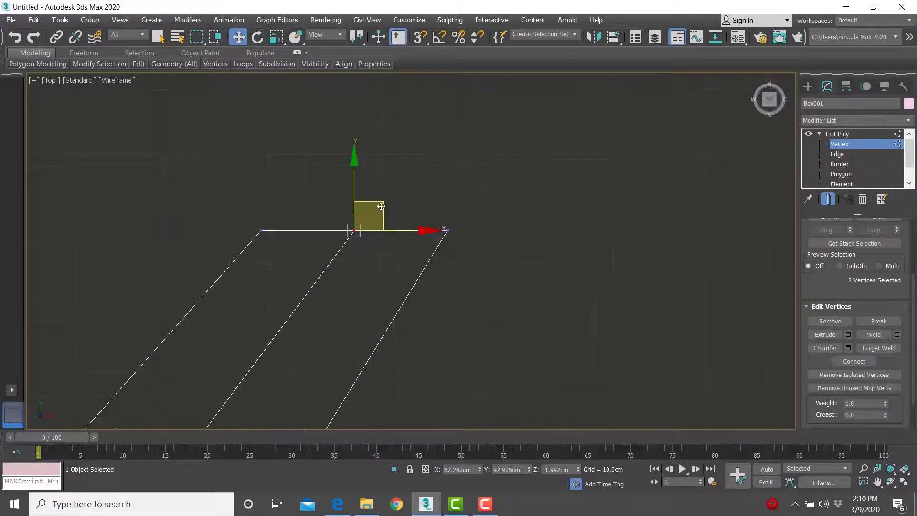
left_click_drag(382, 206, 397, 176)
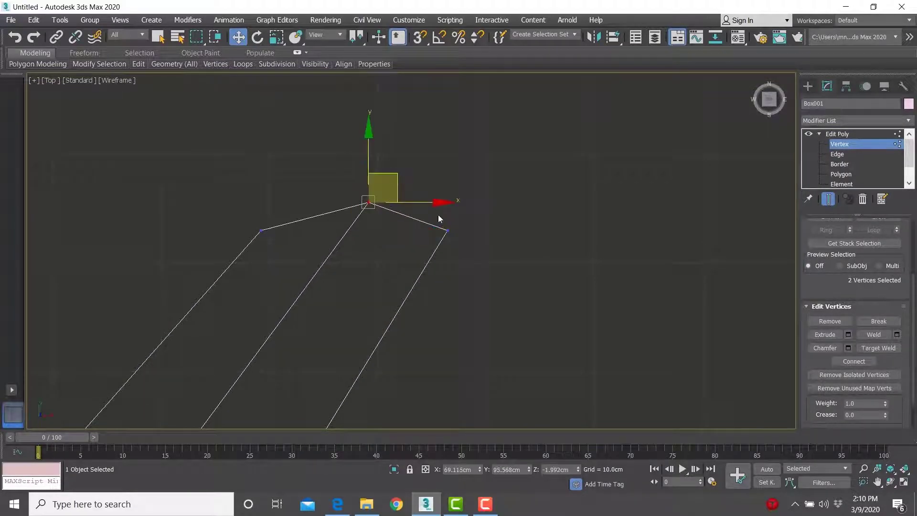
- Return to the perspective view and leave vertex editing so the whole airplane is selected
scroll(332, 178, "down", 5)
key("alt+w")
key("alt+w")
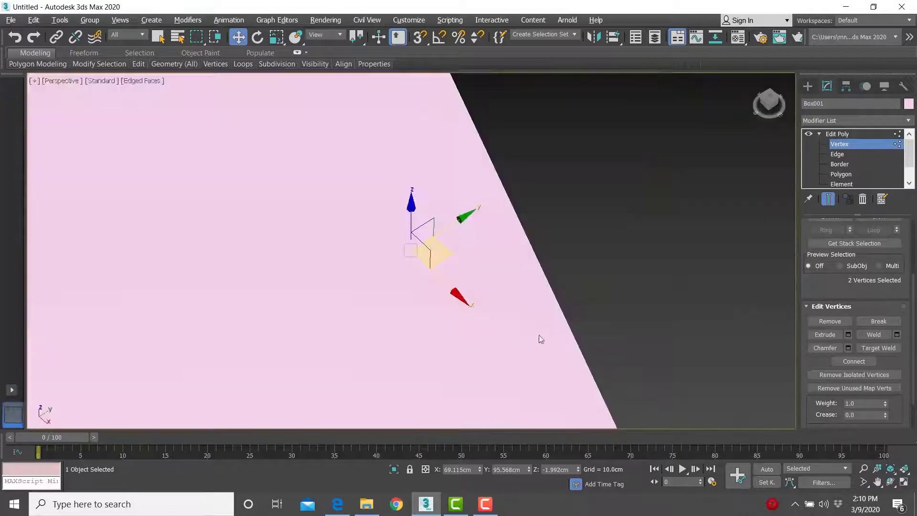
scroll(515, 285, "down", 2)
left_click(845, 134)
- Examine the whole airplane and the raised ridge across the middle of the fuselage and wings
scroll(424, 277, "down", 5)
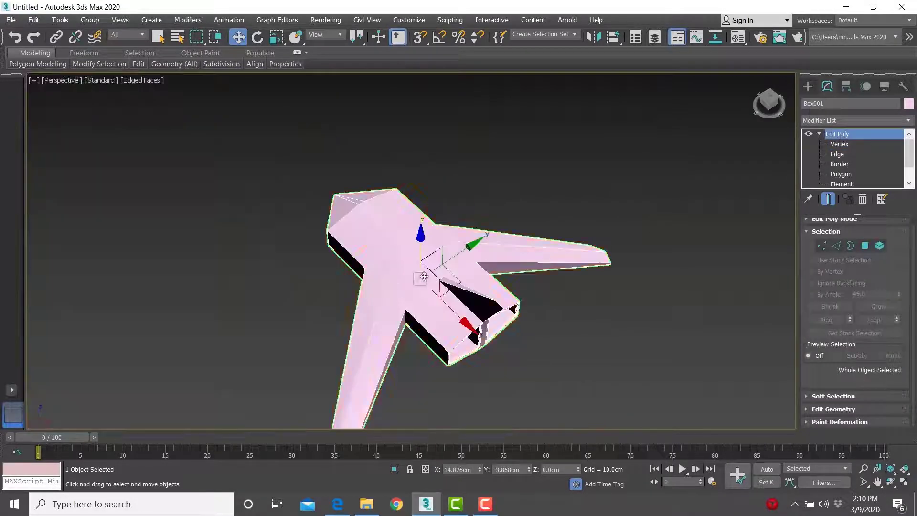
middle_click_drag(424, 276, 525, 228, "alt")
left_click(525, 227)
scroll(417, 262, "up", 3)
middle_click_drag(418, 262, 383, 263, "alt")
left_click(403, 271)
scroll(420, 262, "up", 3)
scroll(430, 250, "up", 5)
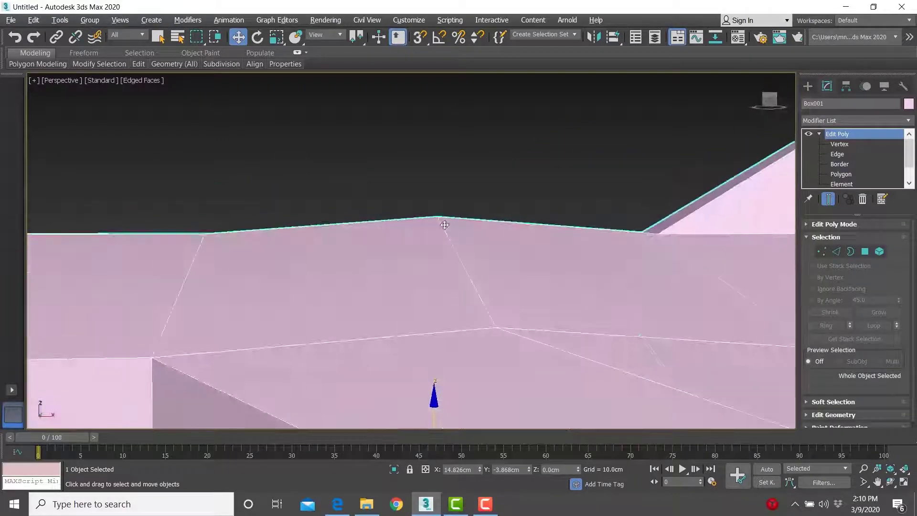
scroll(445, 227, "down", 3)
scroll(335, 278, "down", 4)
mouse_move(342, 284)
middle_mouse_down("alt")
mouse_move(402, 297)
mouse_move(342, 302)
mouse_move(350, 277)
middle_mouse_up("alt")
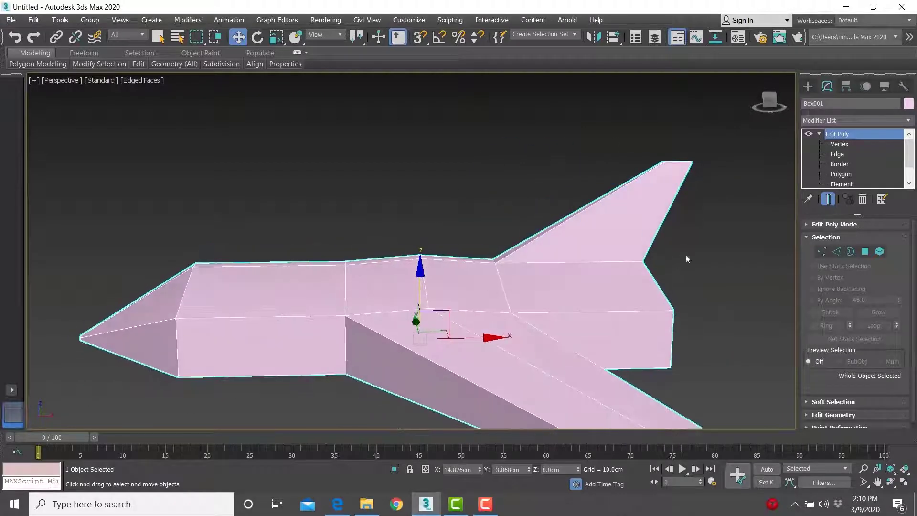
- Add a TurboSmooth modifier above the airplane's Edit Poly and set its iterations to 3
left_click(819, 134)
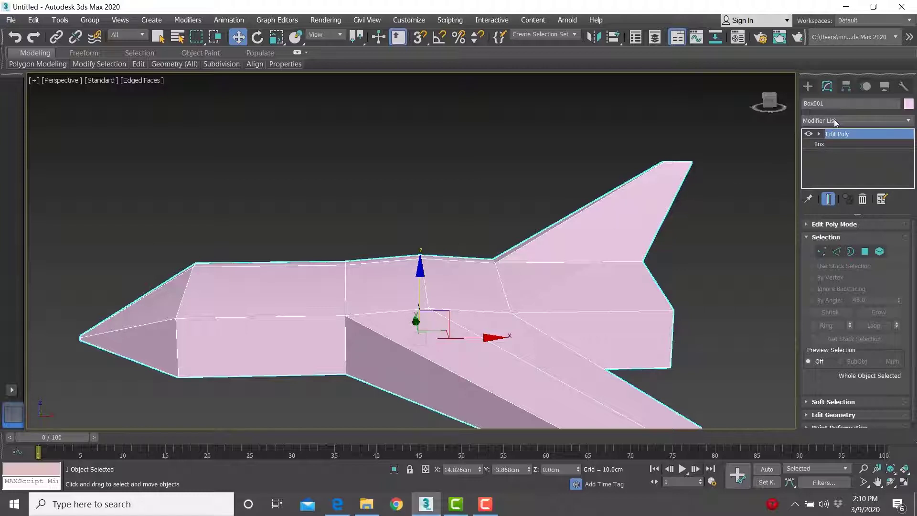
left_click(834, 119)
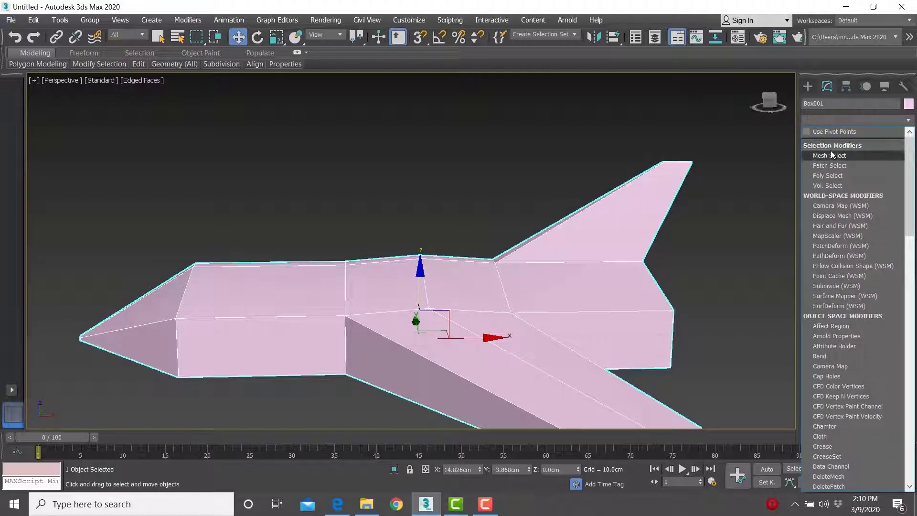
scroll(831, 153, "down", 10)
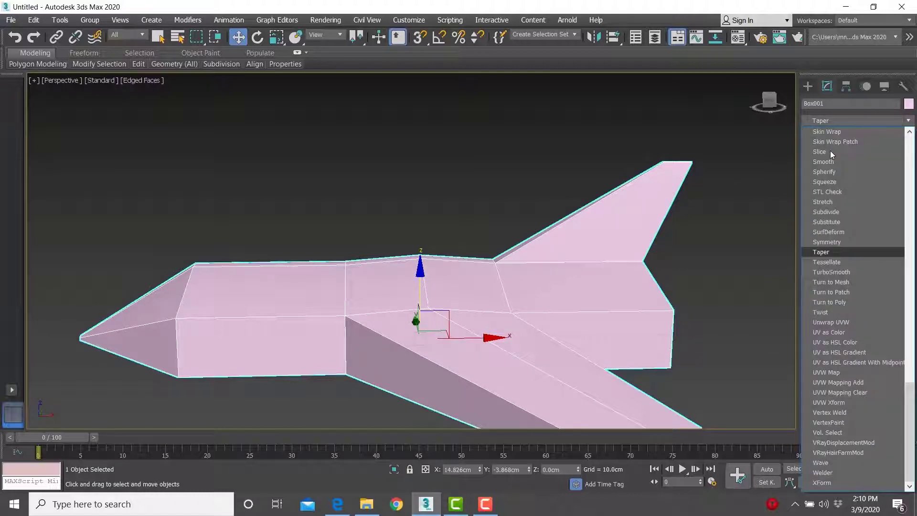
left_click(830, 270)
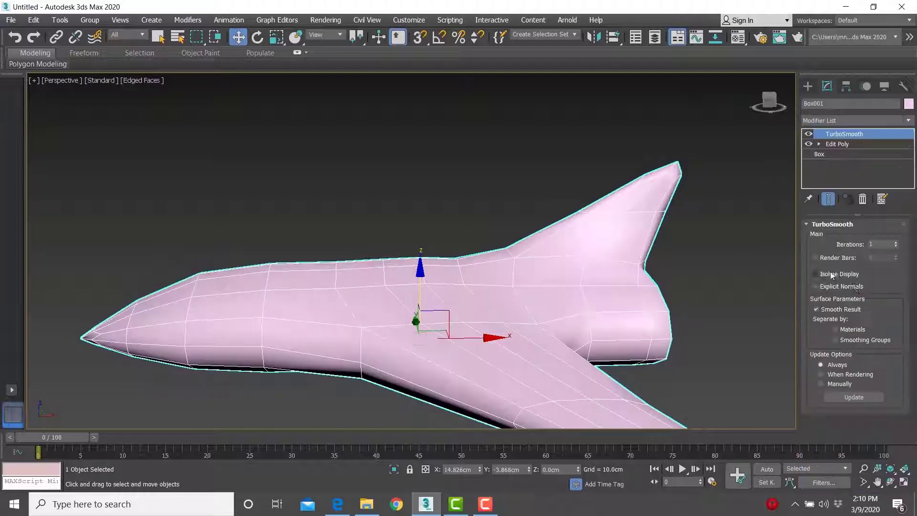
left_click(897, 243)
left_click(896, 243)
- Turn off the edged faces display in the perspective view so the airplane shows with default shading only
left_click(691, 283)
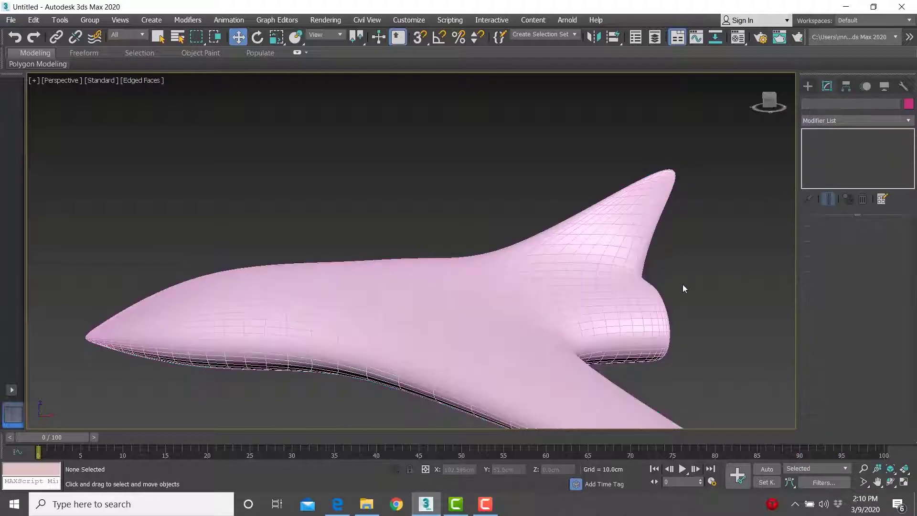
key("F4")
middle_click_drag(609, 303, 571, 301, "alt")
left_click(486, 299)
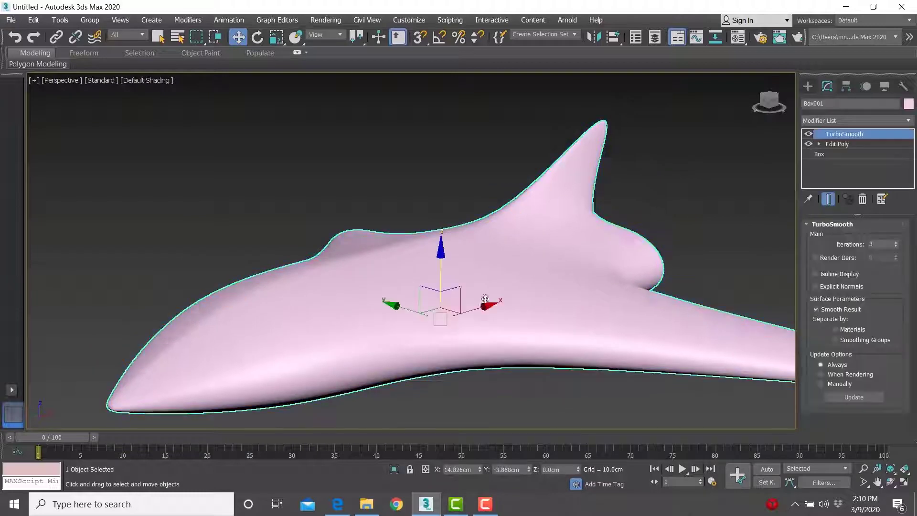
- Examine the smoothed airplane from several sides, checking the nose, fuselage, wings and tail fin
scroll(486, 299, "down", 5)
middle_click_drag(486, 299, 260, 279, "alt")
left_click(483, 285)
scroll(532, 280, "up", 5)
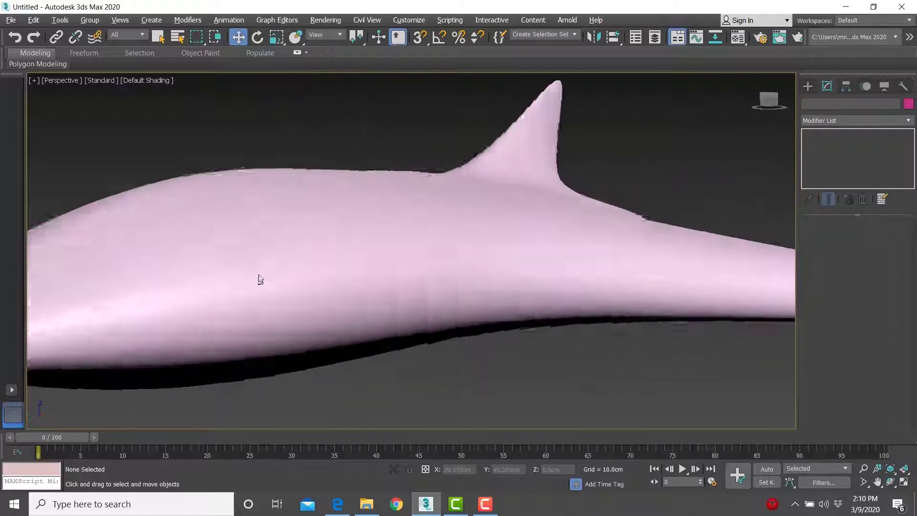
scroll(261, 279, "down", 6)
middle_click_drag(381, 244, 196, 314, "alt")
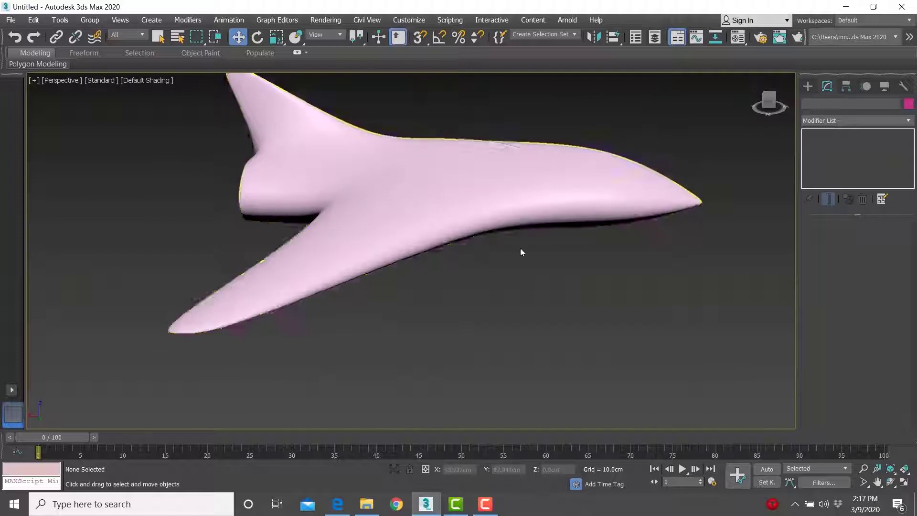
middle_click_drag(513, 229, 277, 315)
scroll(420, 311, "down", 5)
middle_click_drag(420, 311, 451, 260)
scroll(448, 260, "up", 6)
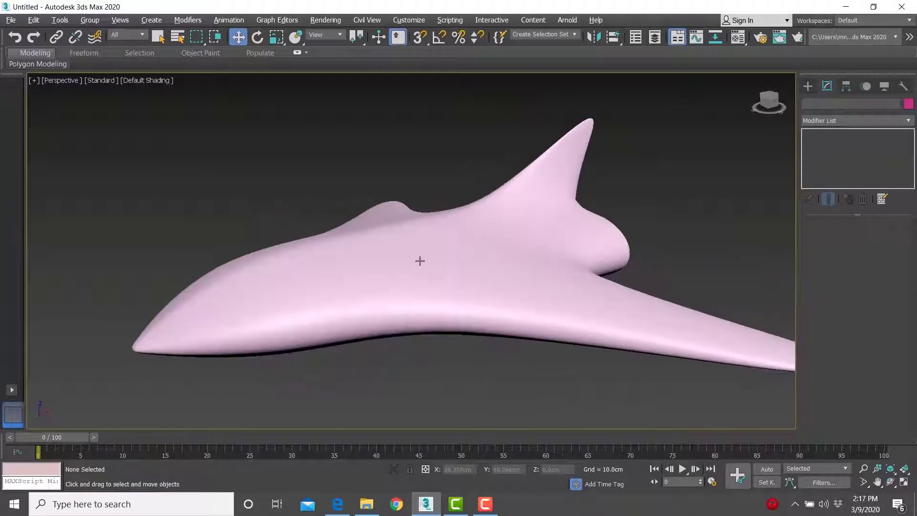
- Delete the smoothed airplane from the scene
left_click(363, 284)
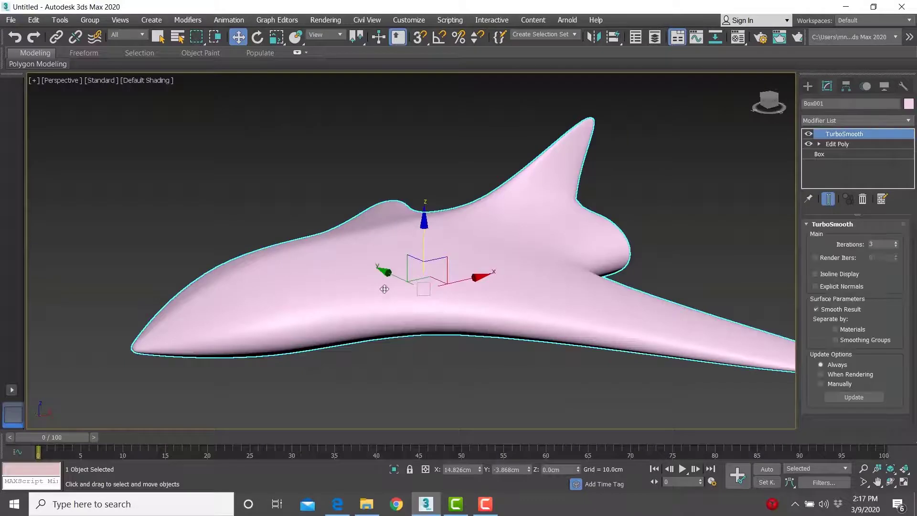
key("Delete")
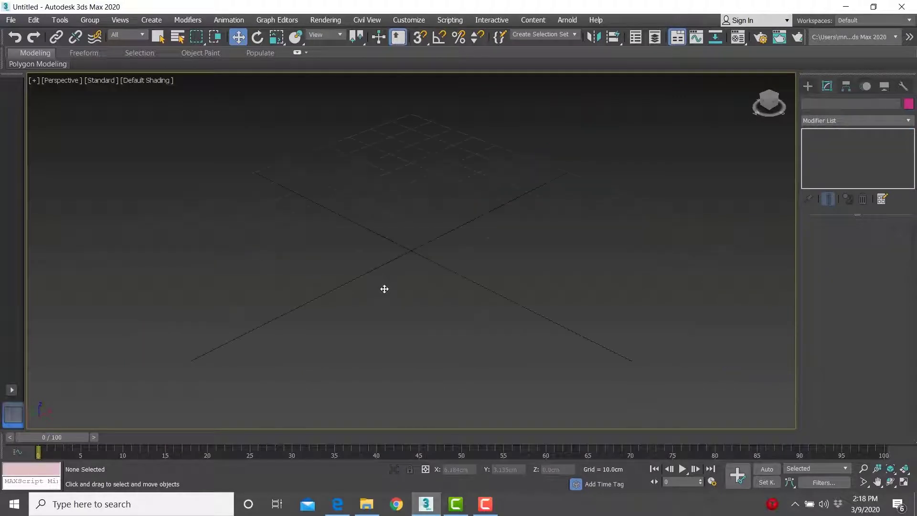